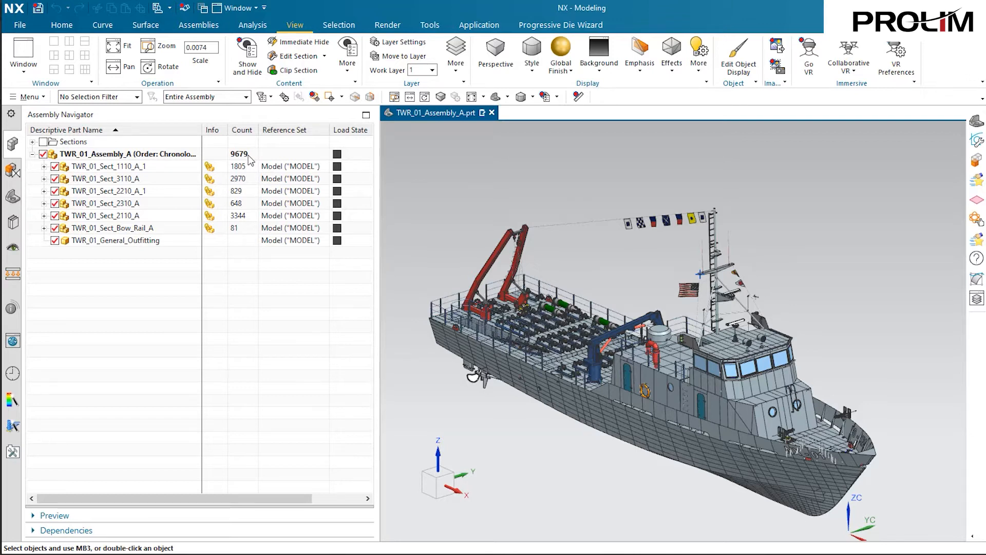
- Review the Reference Sets names for model and simplified sets in the Assemblies Site Standards customer defaults, and close without changes
click(20, 25)
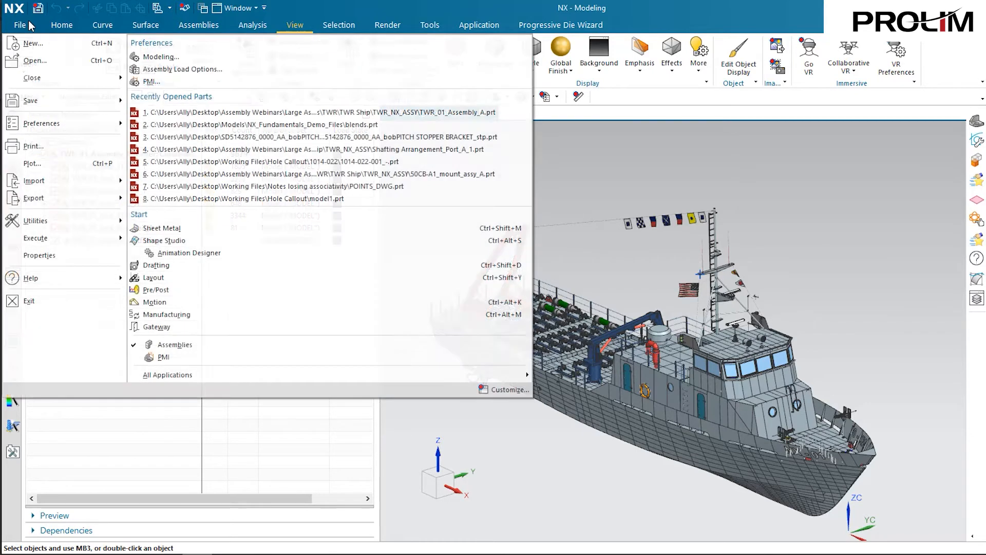
mouse_move(71, 221)
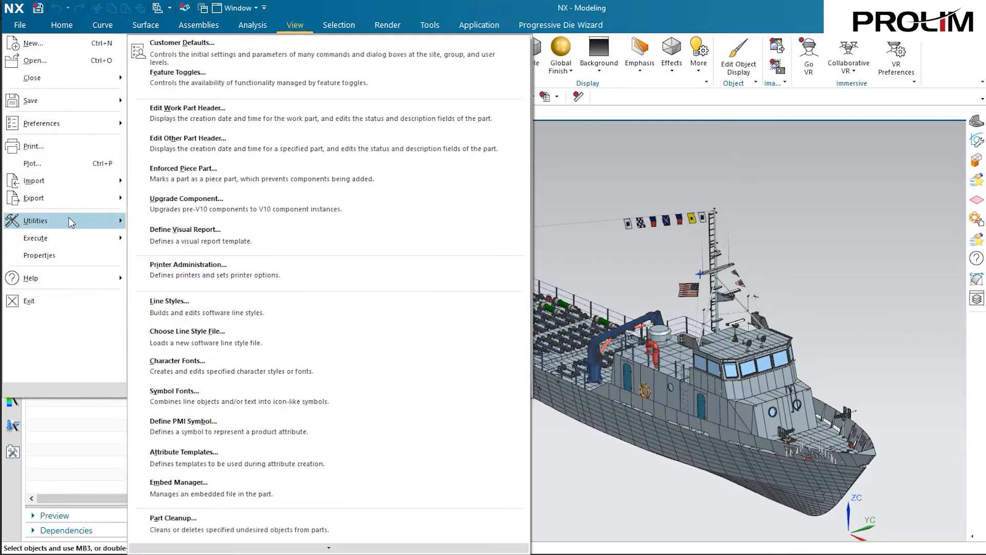
click(186, 61)
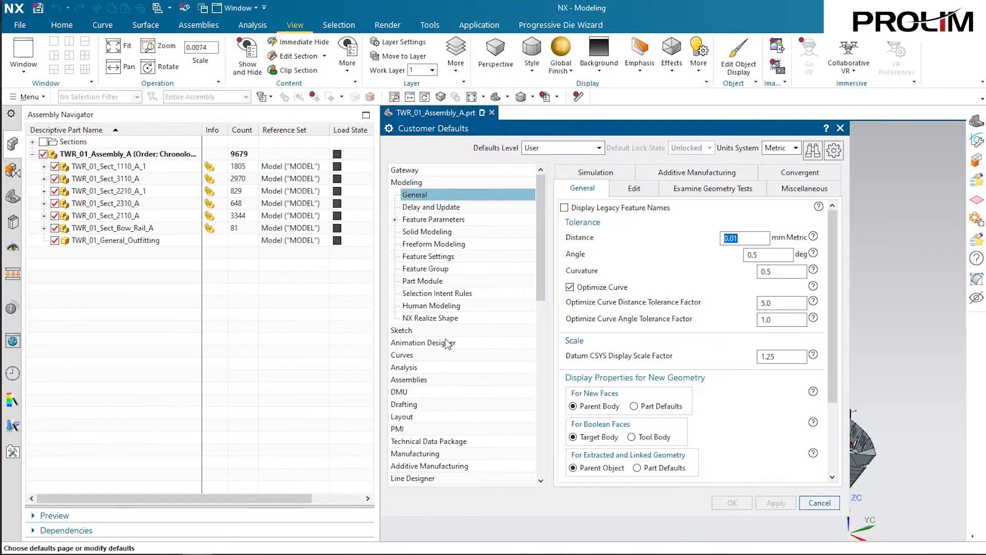
click(421, 380)
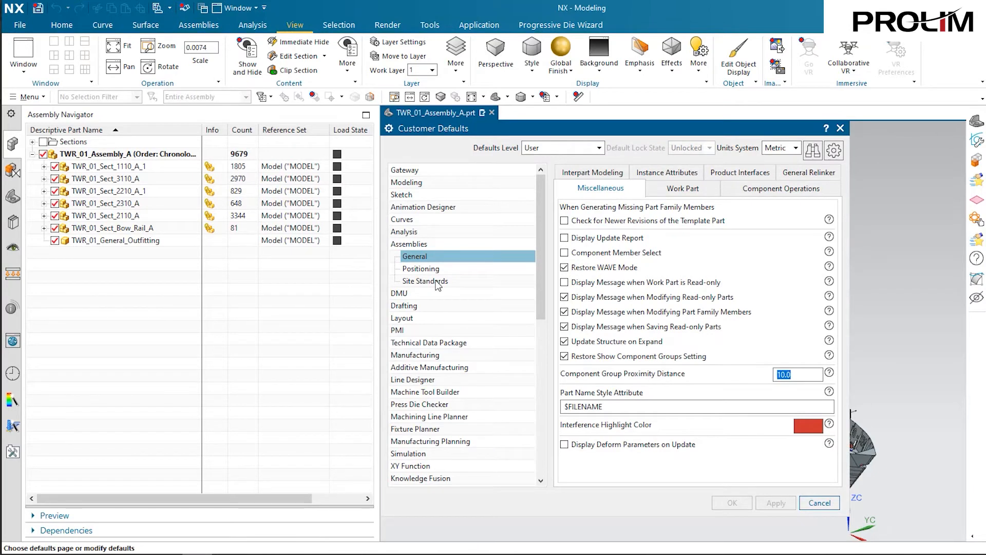
click(462, 284)
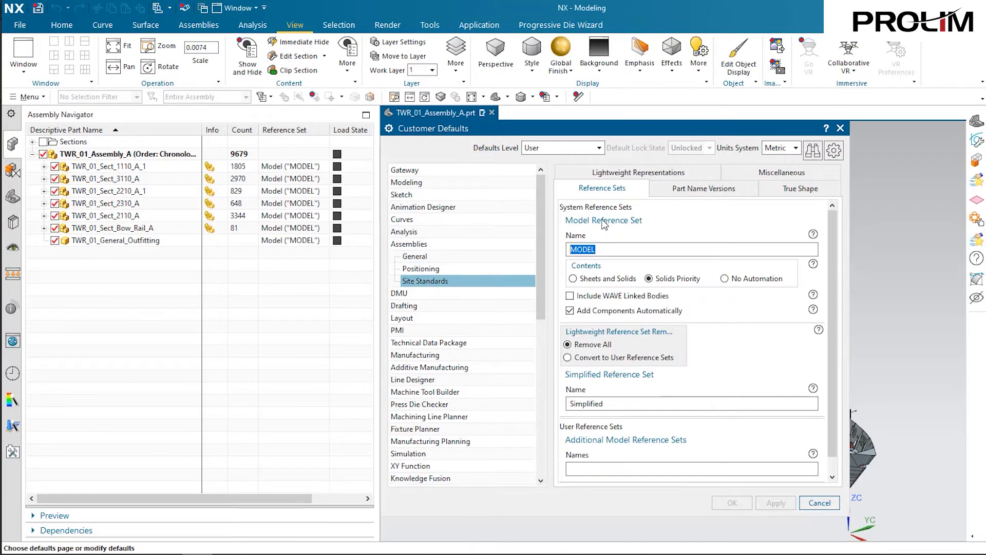
scroll(636, 364, down, 1)
double_click(613, 391)
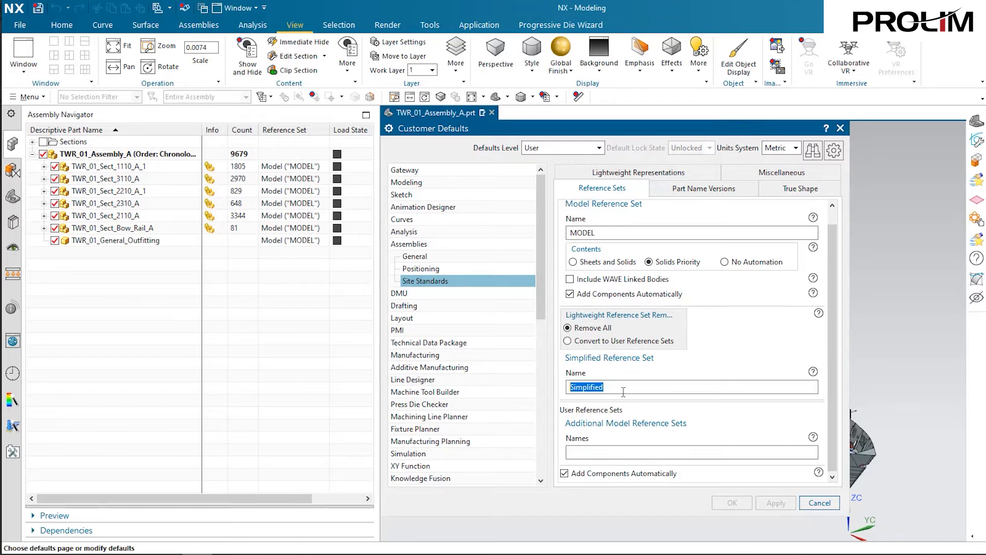
click(841, 128)
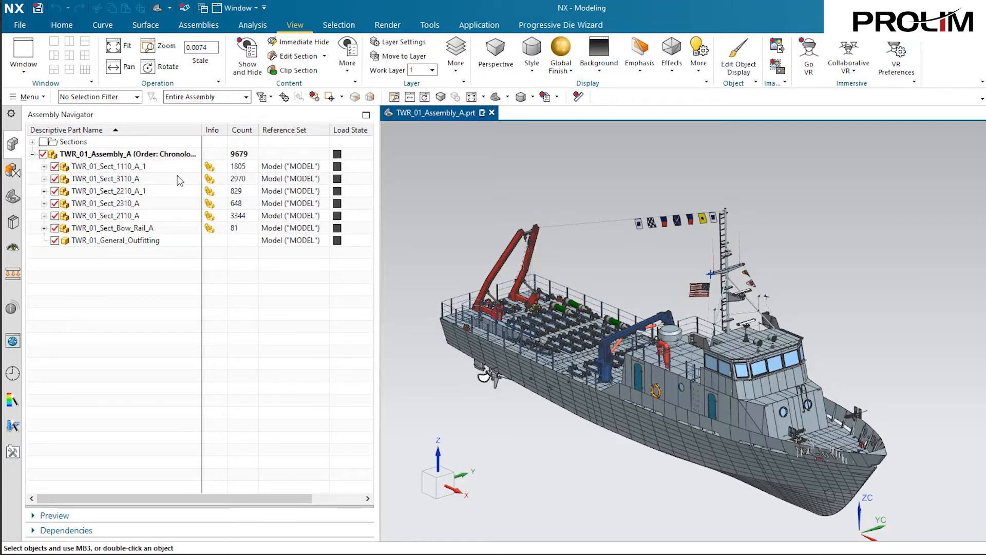
- Open the Saw_Metal_assy_A subassembly under TWR_01_Sect_3110_A in its own window
click(44, 179)
scroll(128, 280, down, 7)
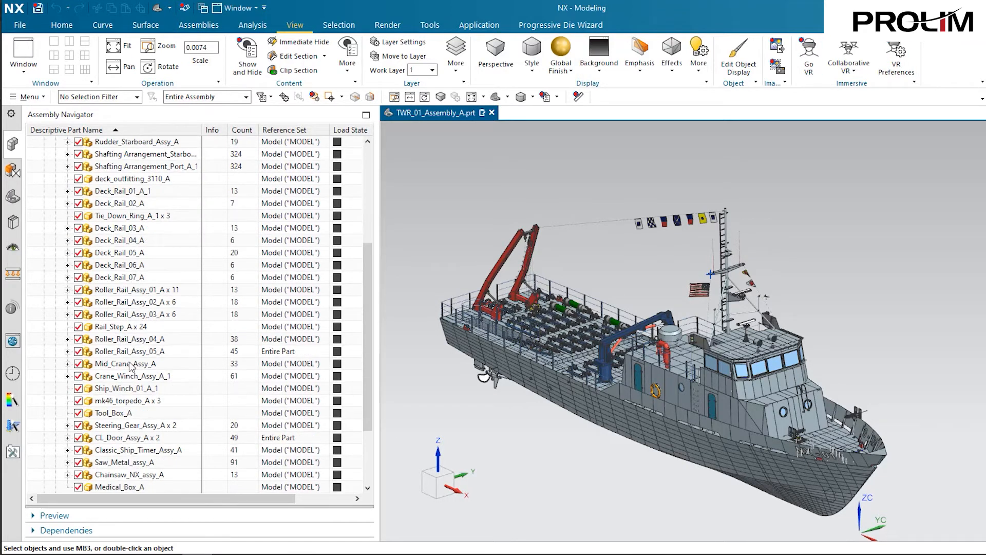
click(134, 368)
right_click(134, 368)
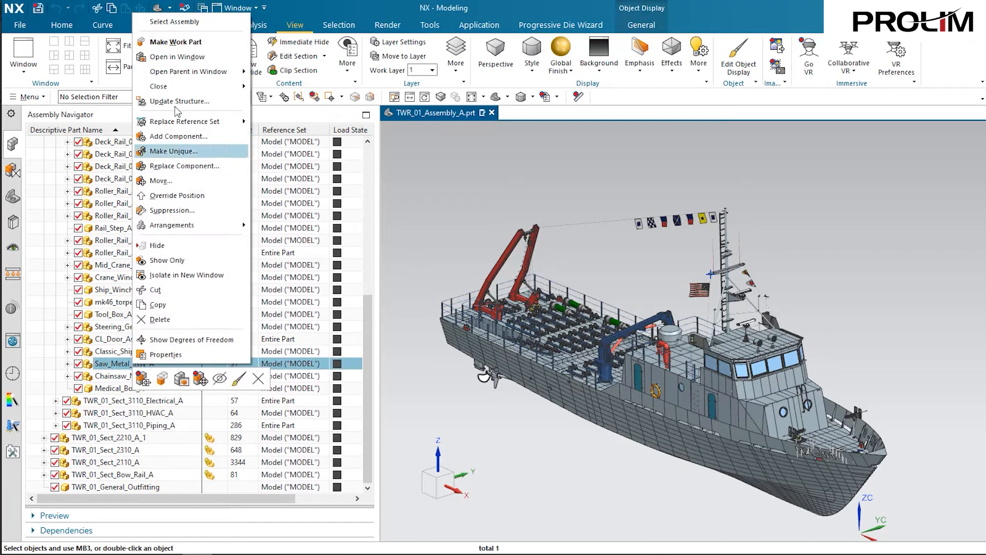
click(177, 58)
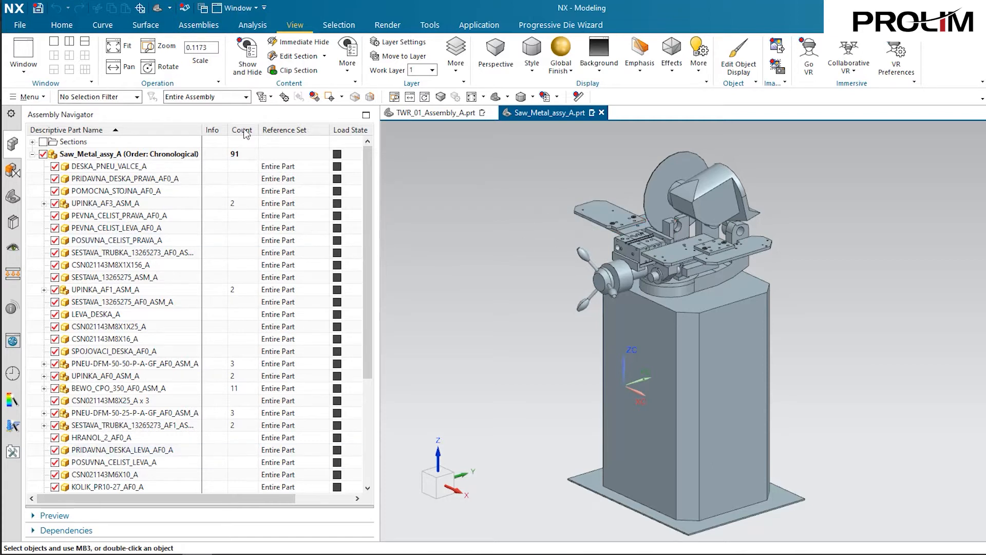
- Start Simplify Assembly and link all solid bodies of the saw head above the pedestal, blanking the original data
click(28, 96)
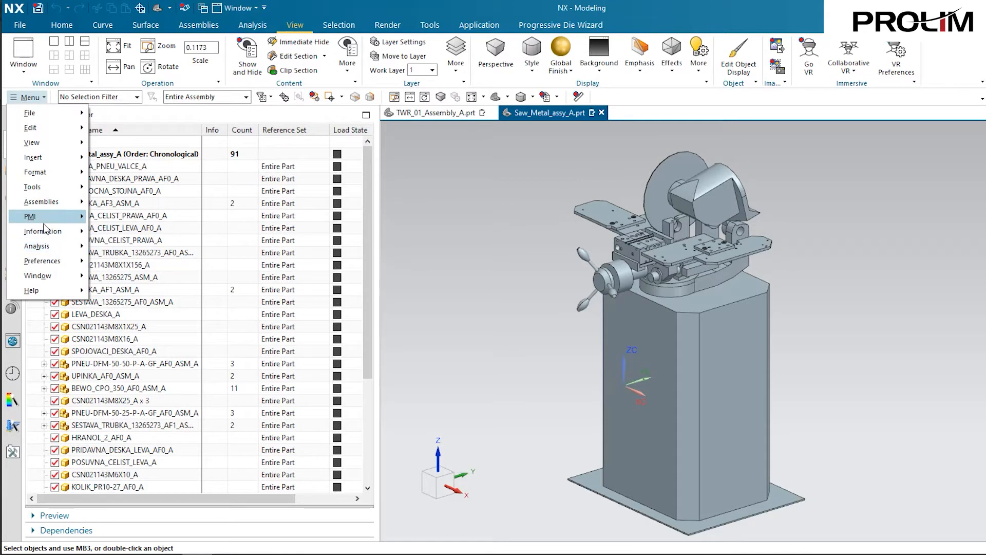
mouse_move(77, 202)
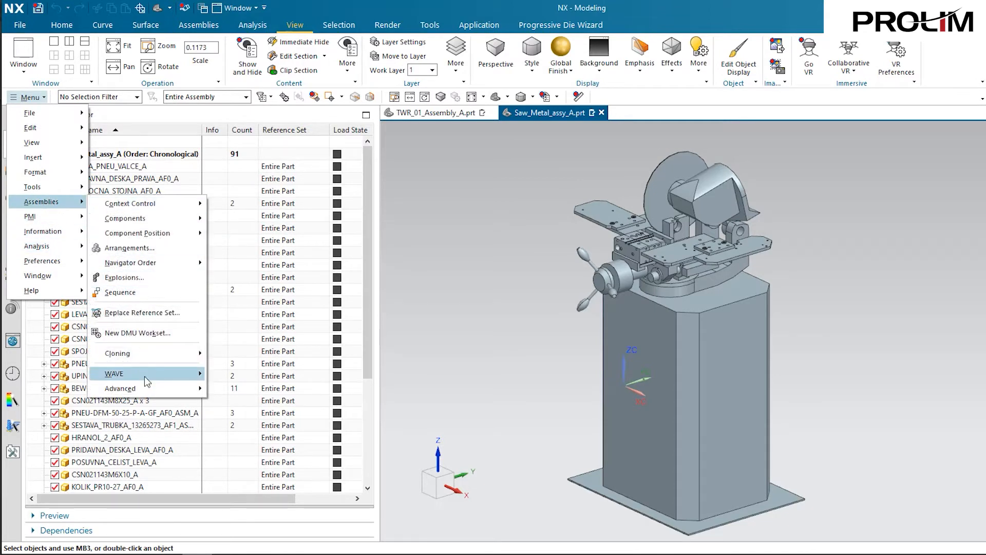
mouse_move(153, 388)
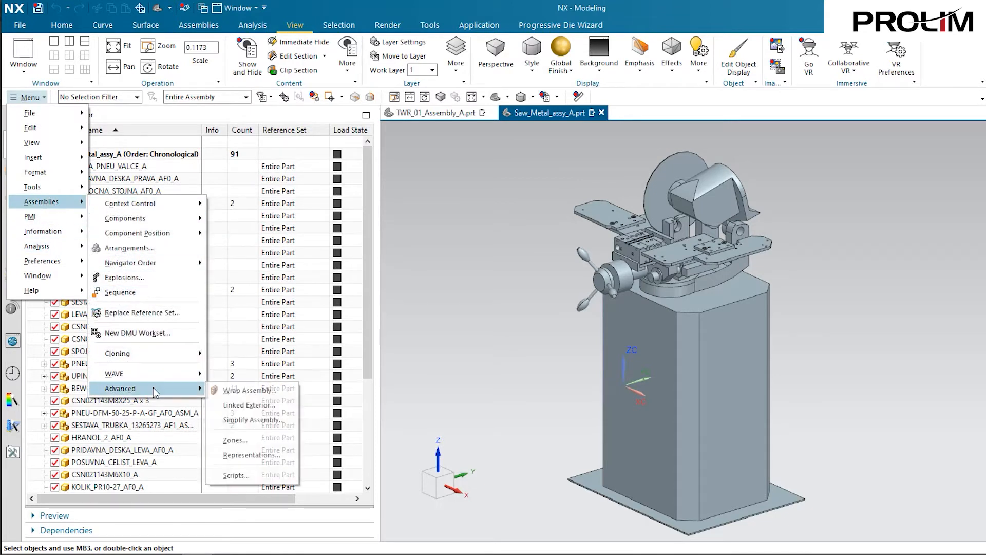
click(252, 419)
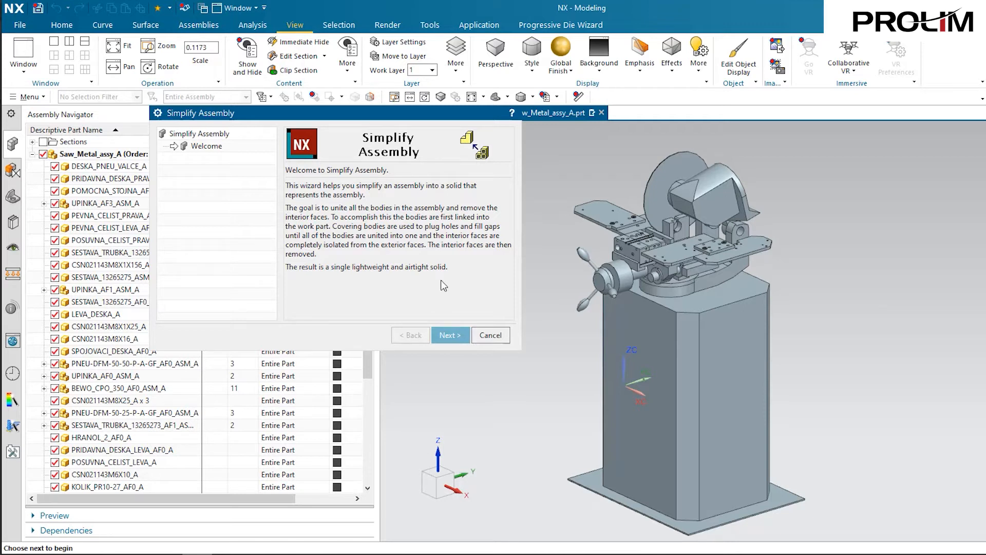
click(447, 335)
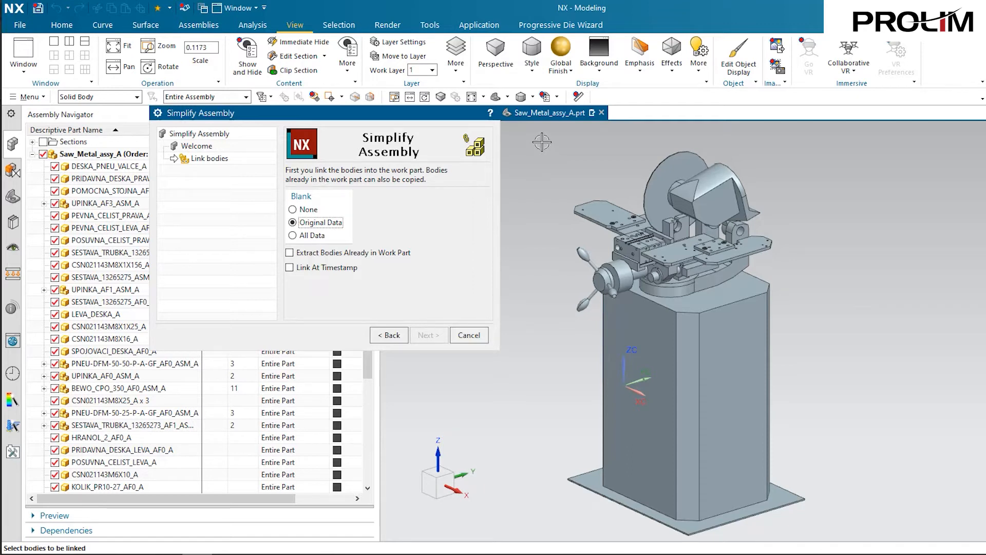
drag(543, 127, 841, 314)
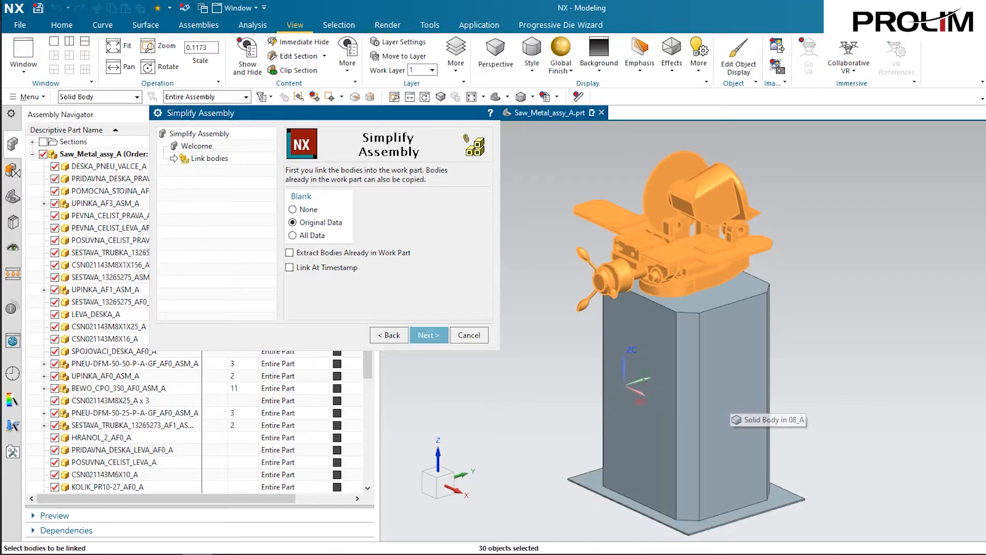
click(433, 337)
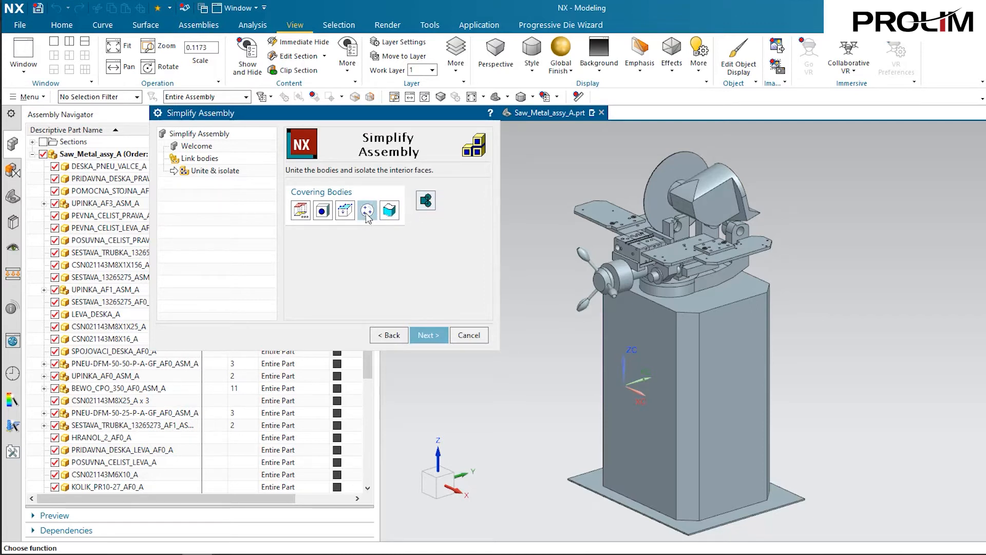
- Automatically plug circular holes smaller than 25.0 in diameter on the linked saw head bodies, with a recess distance of 0.0
click(324, 210)
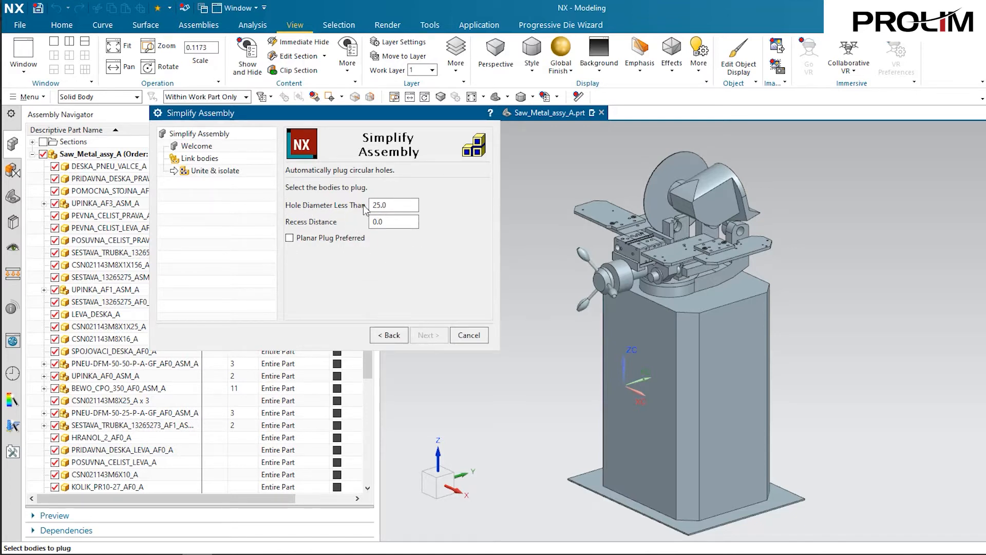
drag(377, 205, 397, 205)
click(401, 209)
drag(545, 126, 826, 314)
click(437, 335)
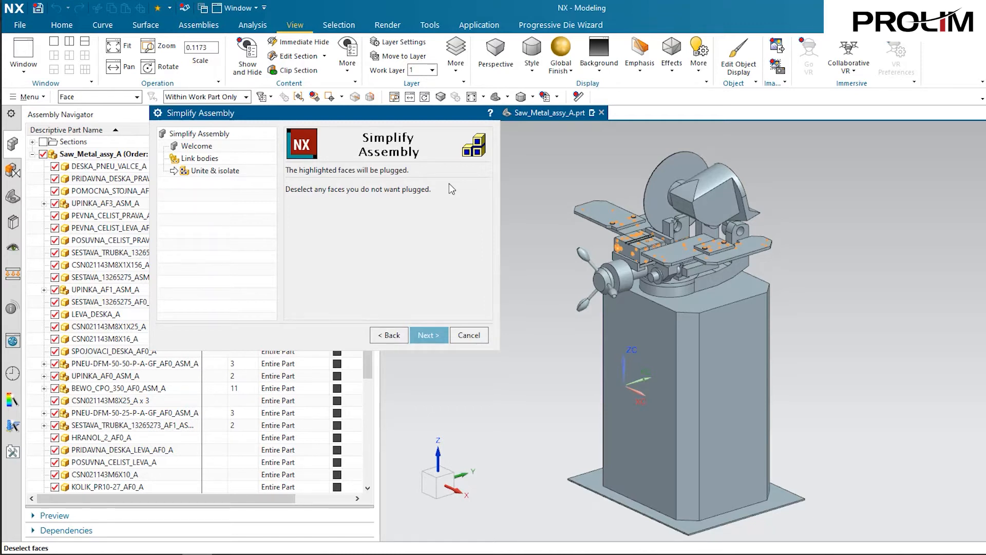
click(426, 335)
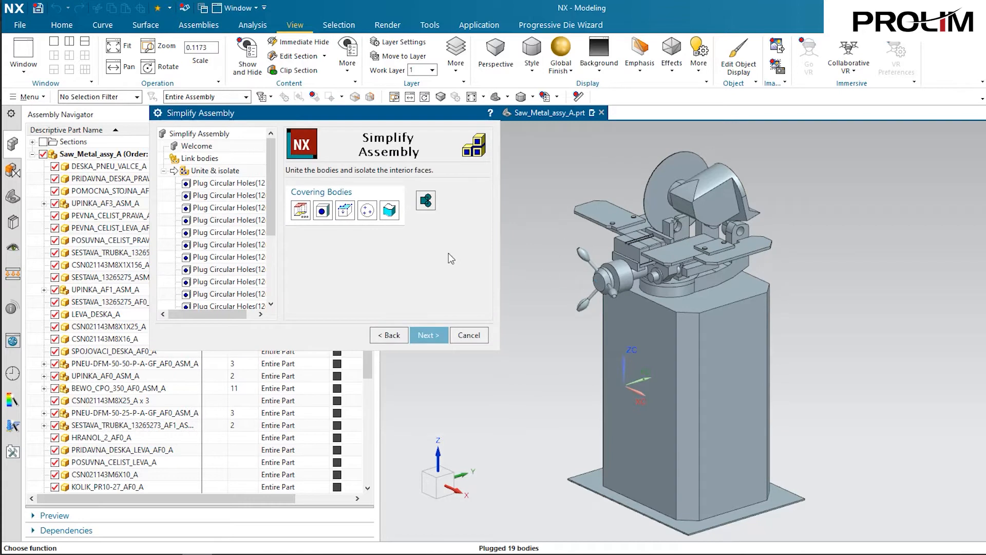
- Unite all the linked saw head bodies
click(424, 205)
drag(539, 130, 825, 331)
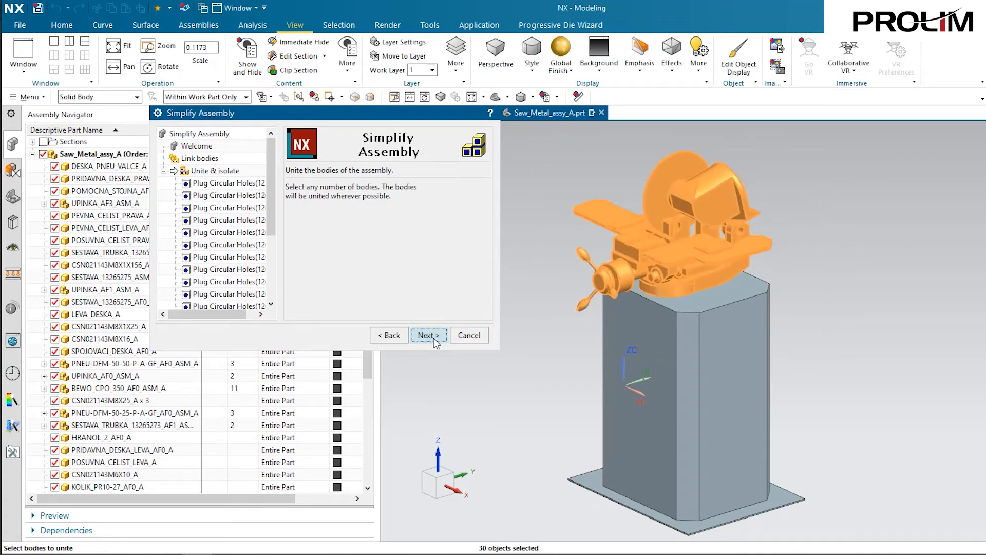
click(429, 335)
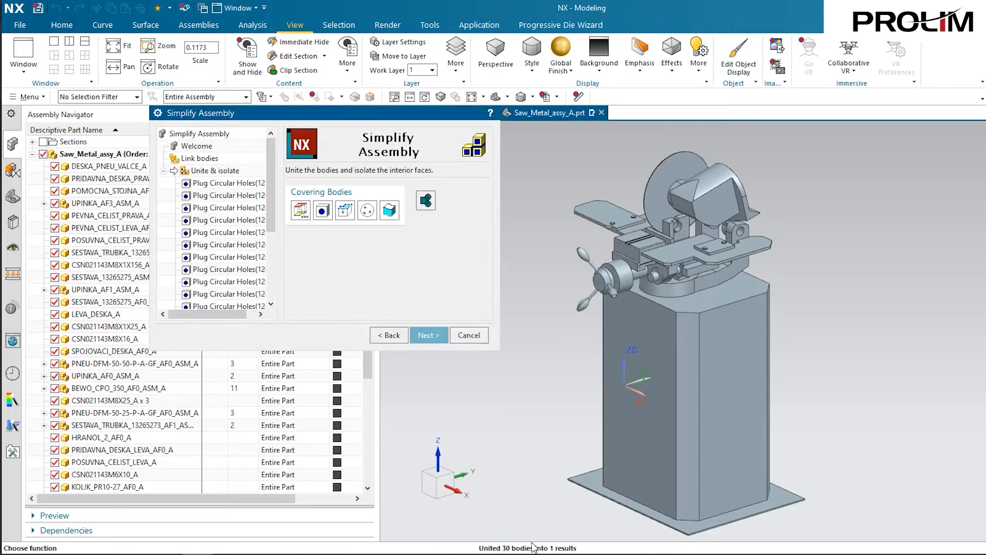
- Pick a face on the motor guard beside the saw blade as the exterior face, and define no extra boundary edges
click(440, 339)
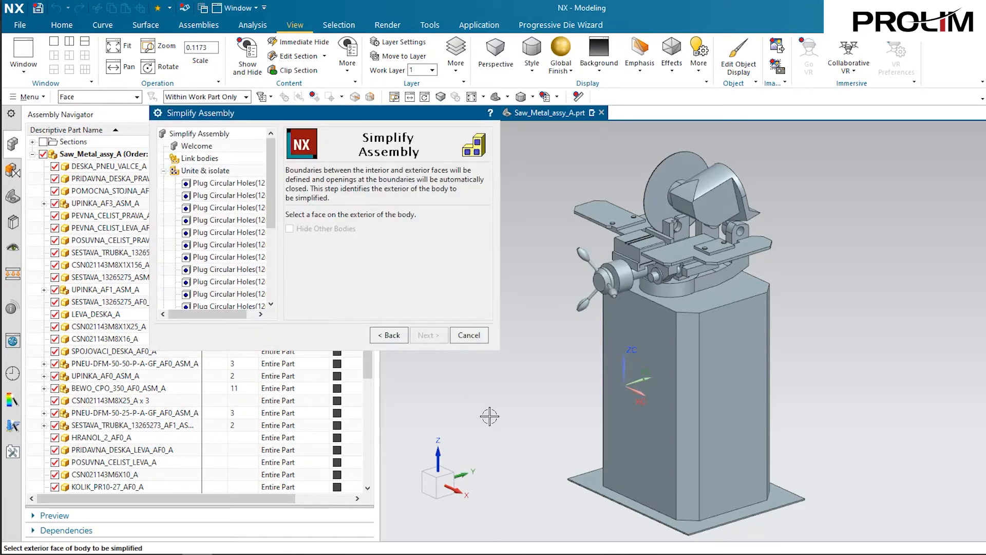
click(685, 188)
click(820, 152)
click(429, 335)
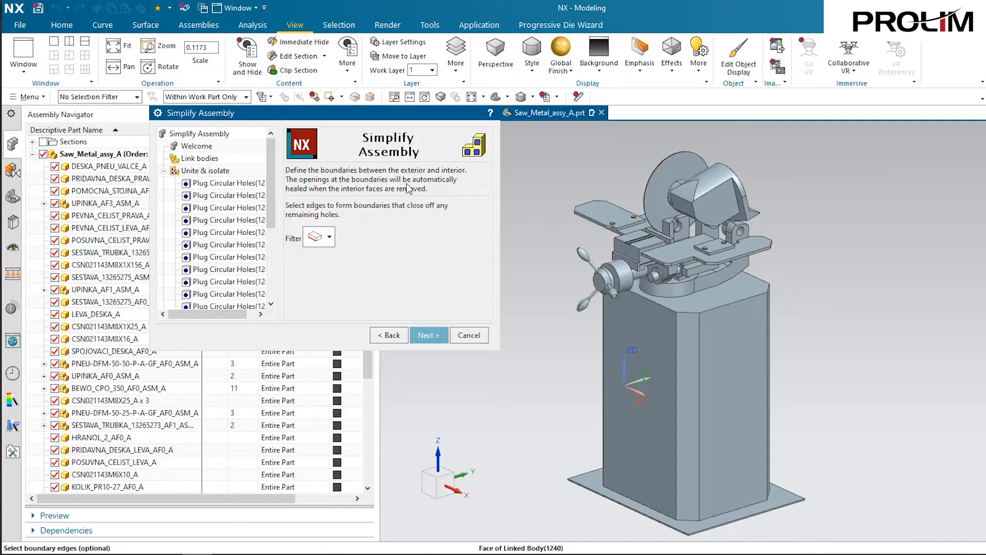
click(426, 335)
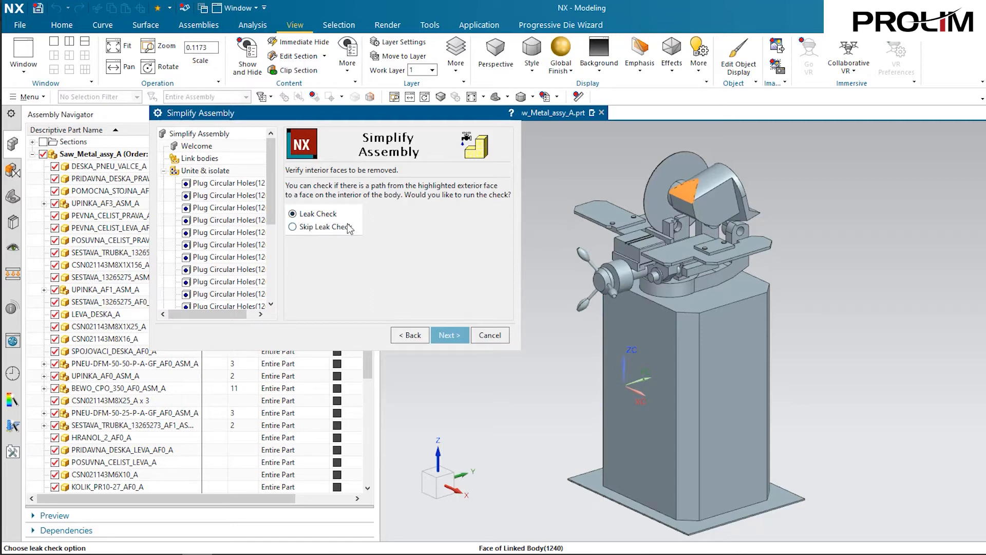
- Skip the leak check, remove the interior faces, and finish the simplification with the parameters kept
click(298, 229)
click(457, 329)
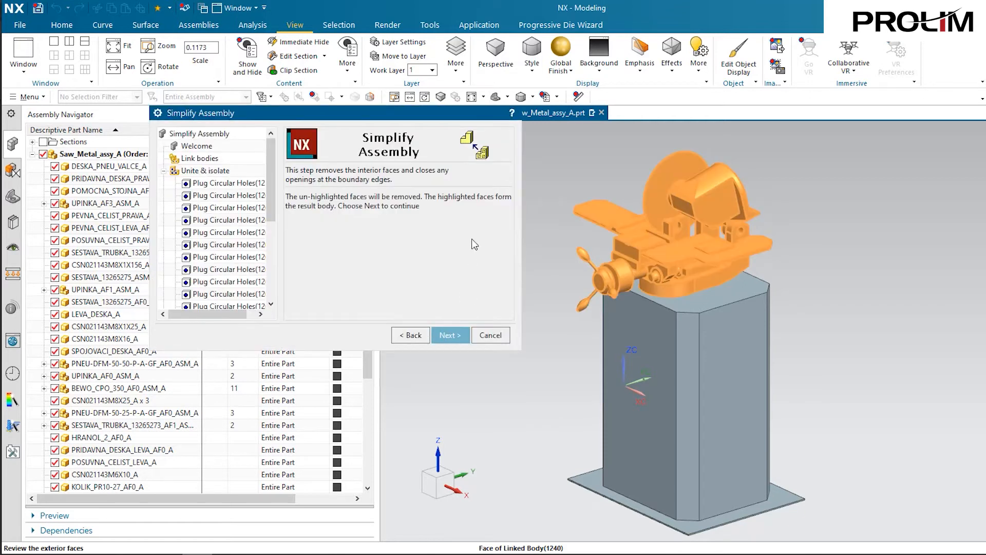
click(445, 338)
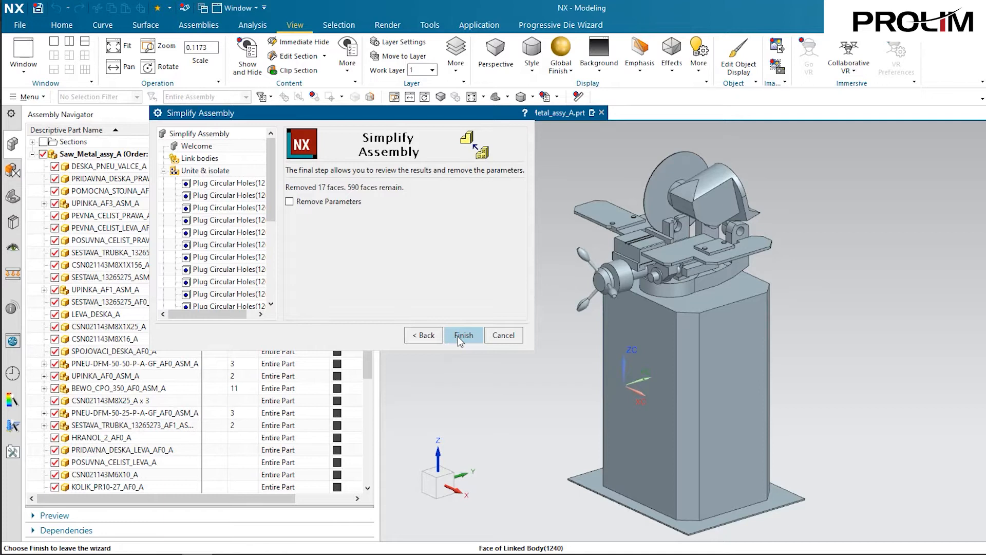
click(462, 336)
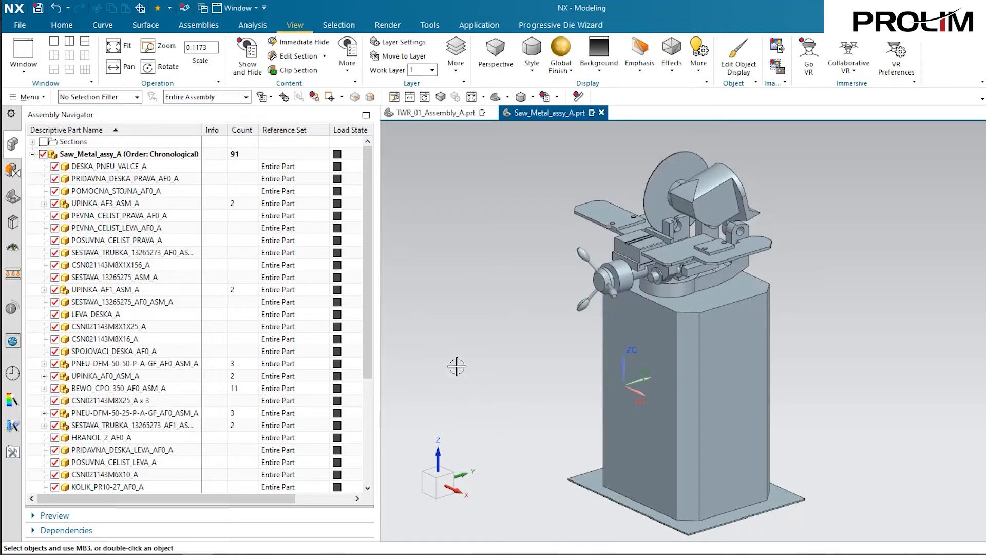
- Return to TWR_01_Assembly_A.prt and show the metal saw below deck up close with the section clipped
click(452, 114)
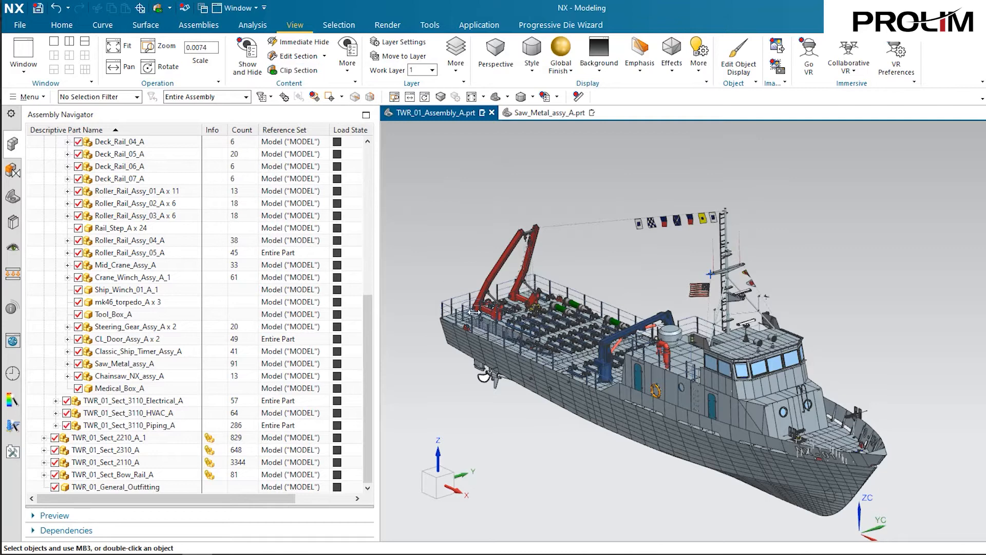
scroll(572, 380, up, 5)
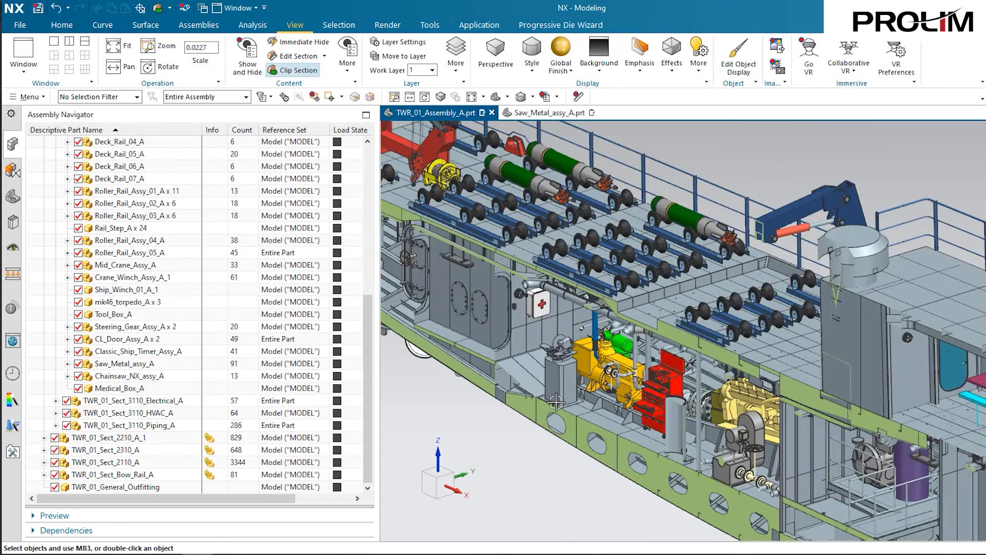
scroll(557, 402, up, 5)
scroll(586, 229, up, 4)
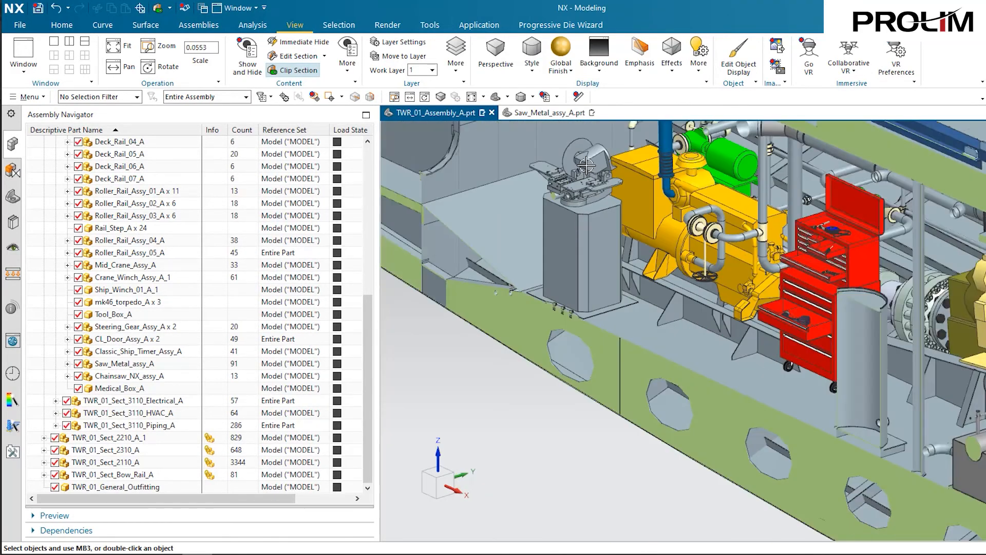
scroll(585, 165, up, 3)
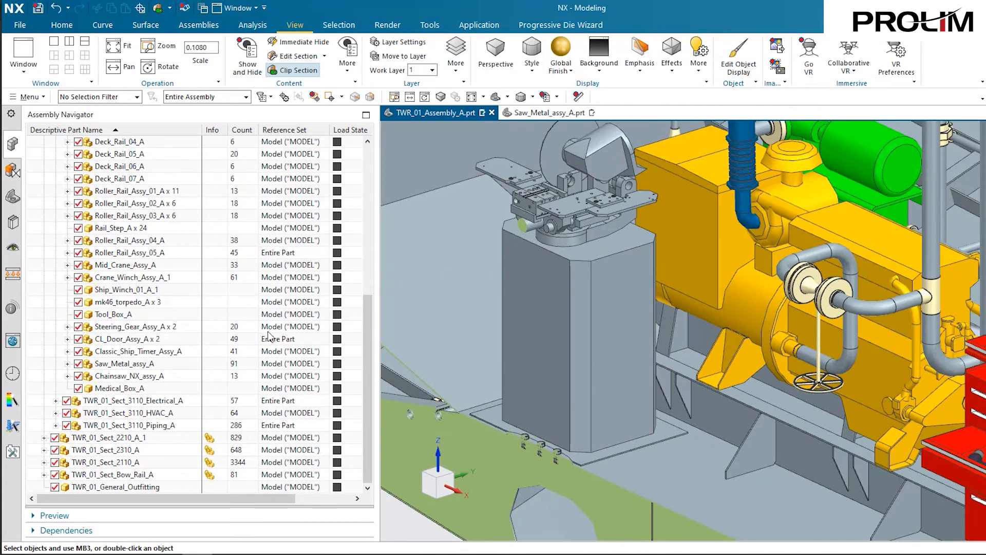
- Replace the reference set of the Saw_Metal_assy_A component with SIMPLIFIED in the ship assembly
click(144, 364)
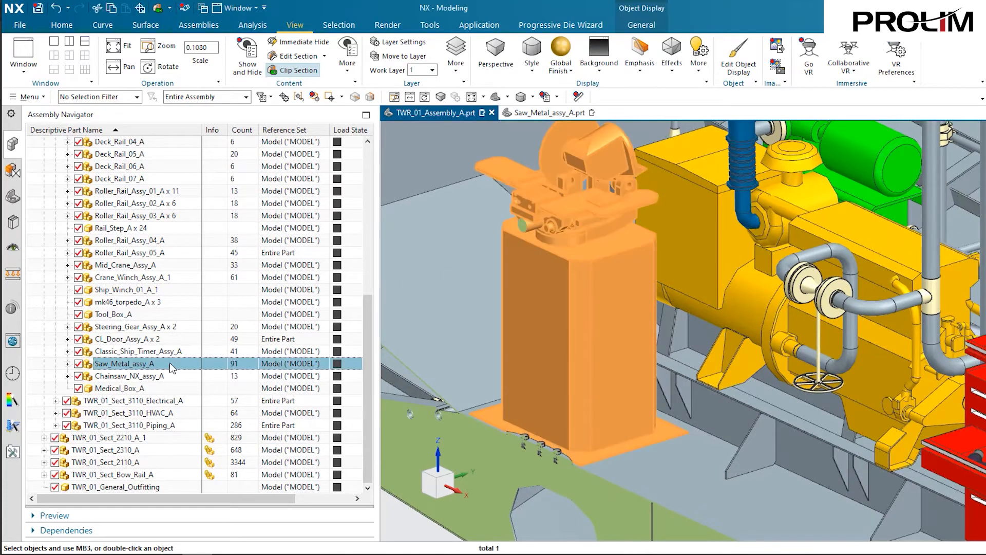
right_click(261, 367)
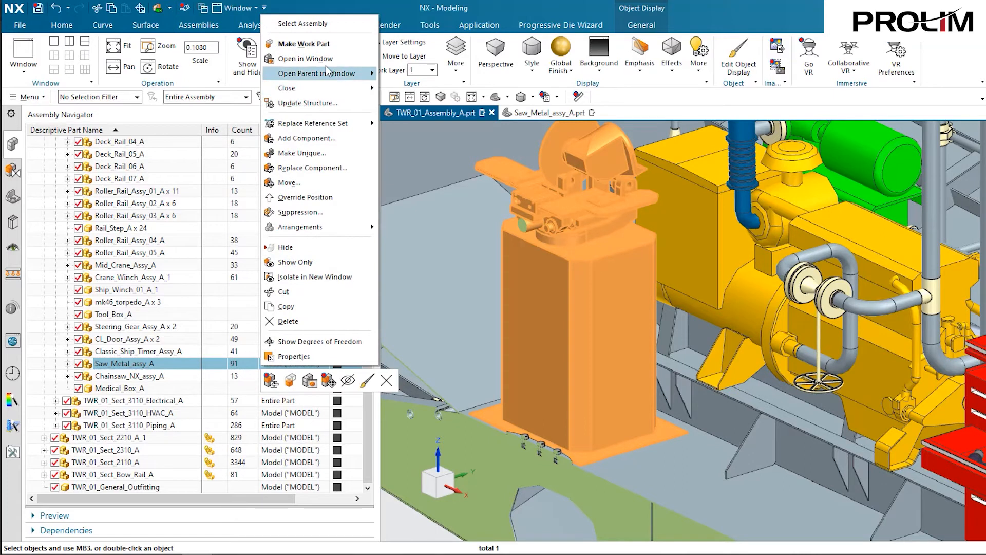
mouse_move(324, 126)
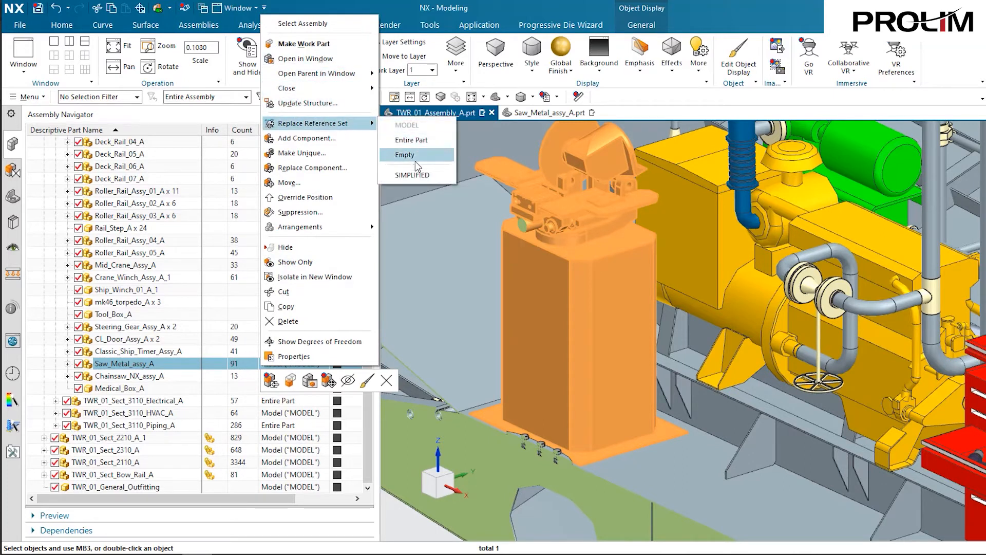
click(414, 176)
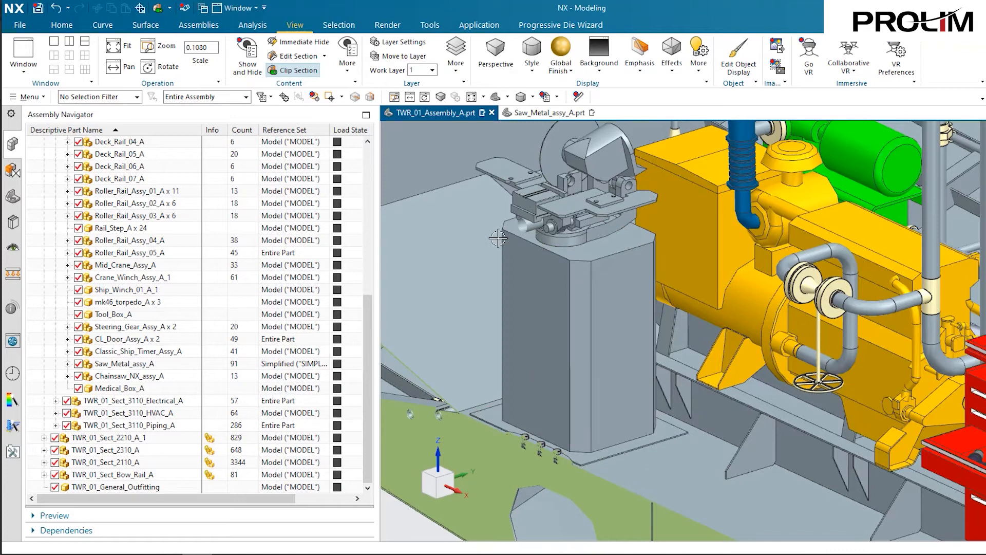
click(540, 290)
scroll(549, 309, down, 10)
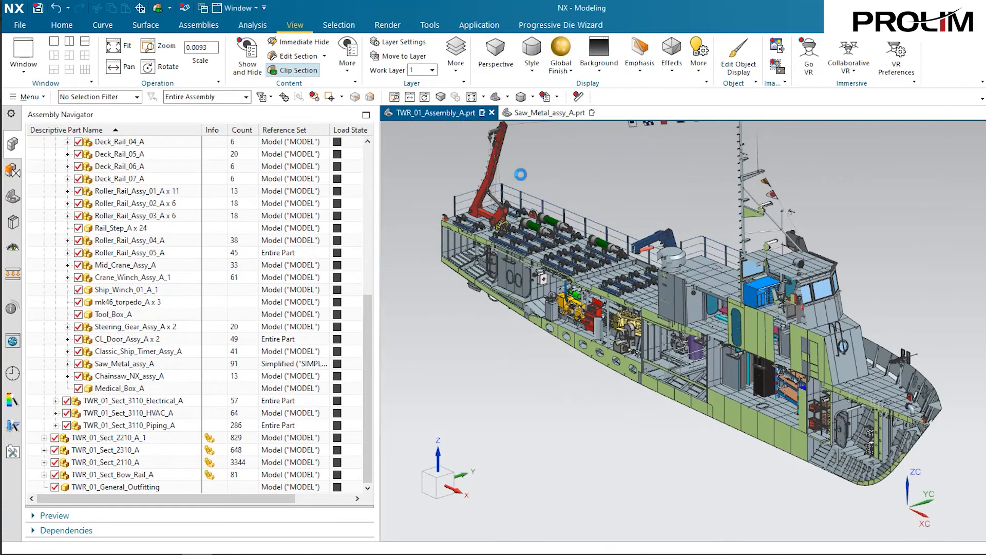
scroll(499, 128, down, 1)
- Highlight the Simplify Assembly feature in the model history of Saw_Metal_assy_A.prt, and close that part's window
click(529, 115)
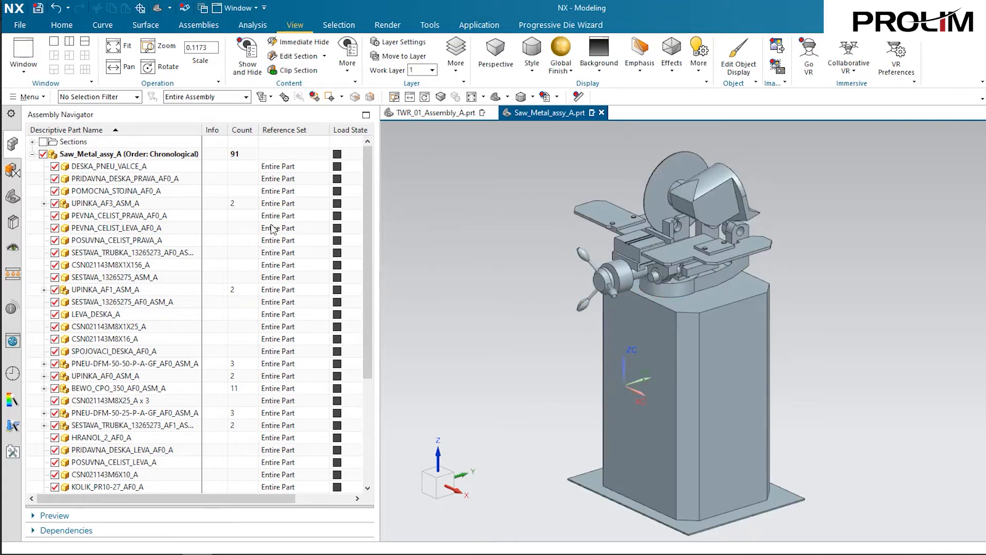
click(14, 197)
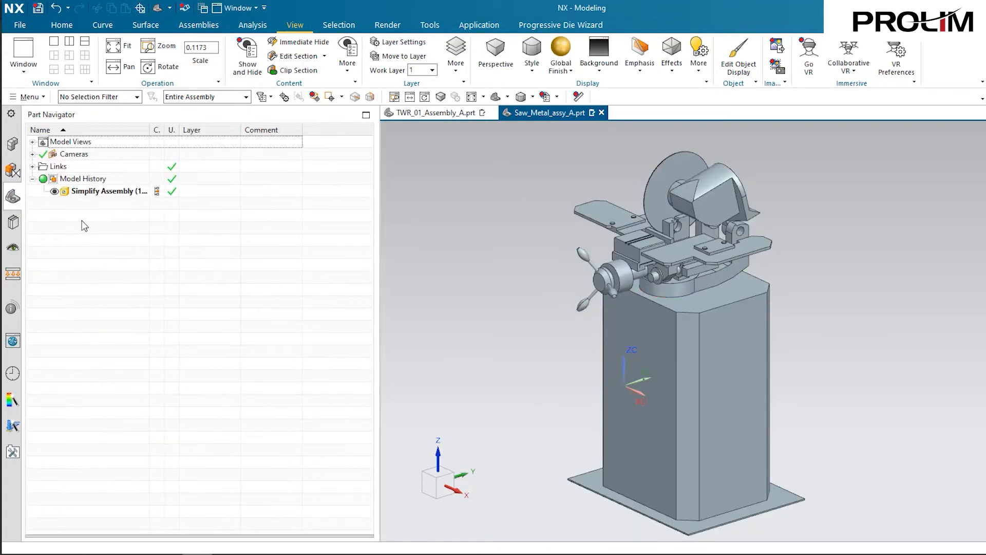
click(92, 192)
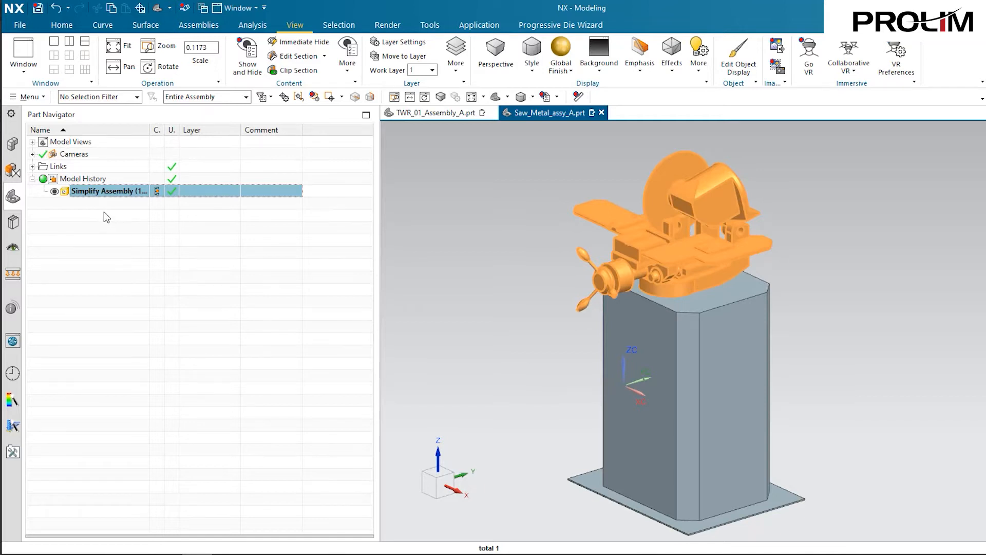
click(602, 112)
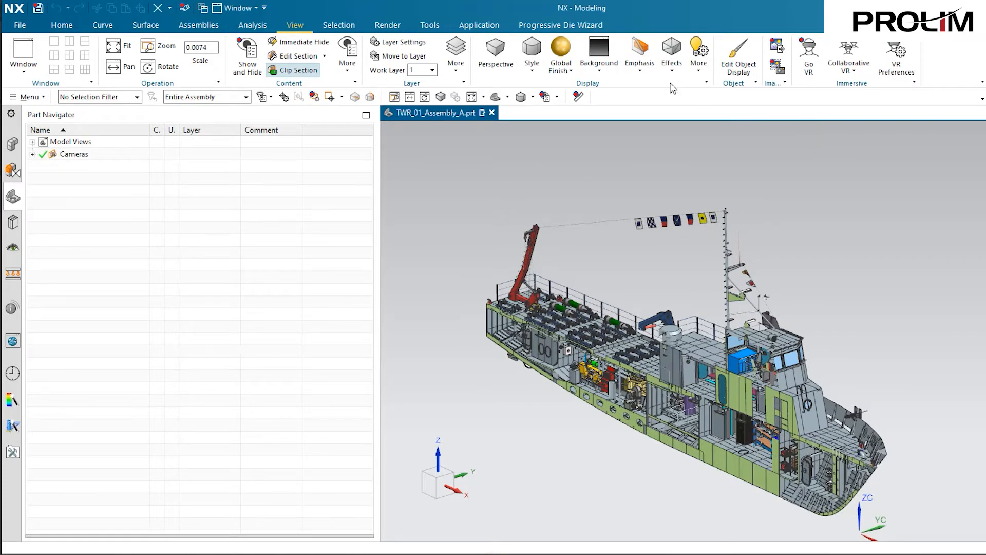
- Open the Shafting Arrangement_Port_A_1 subassembly in its own window
click(12, 145)
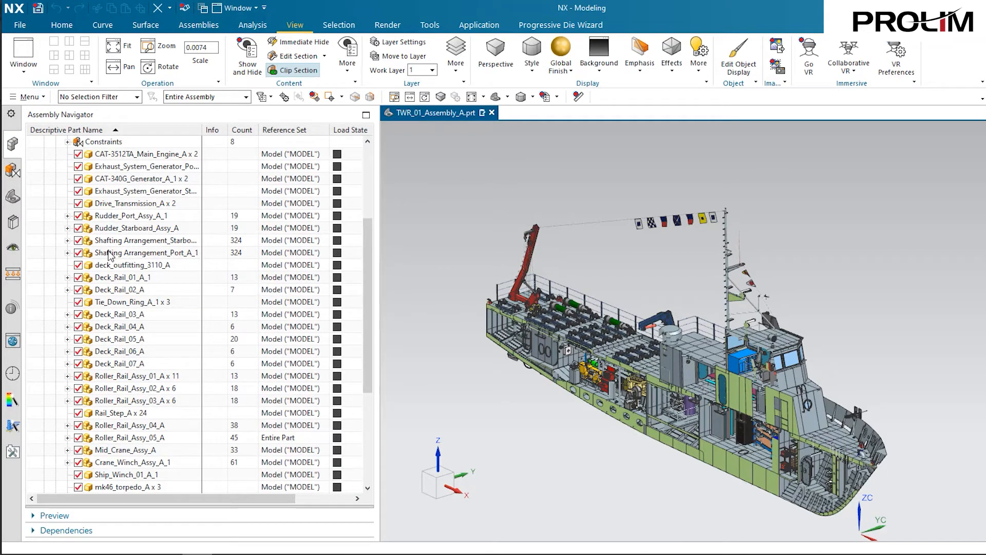
click(133, 254)
right_click(133, 254)
click(154, 254)
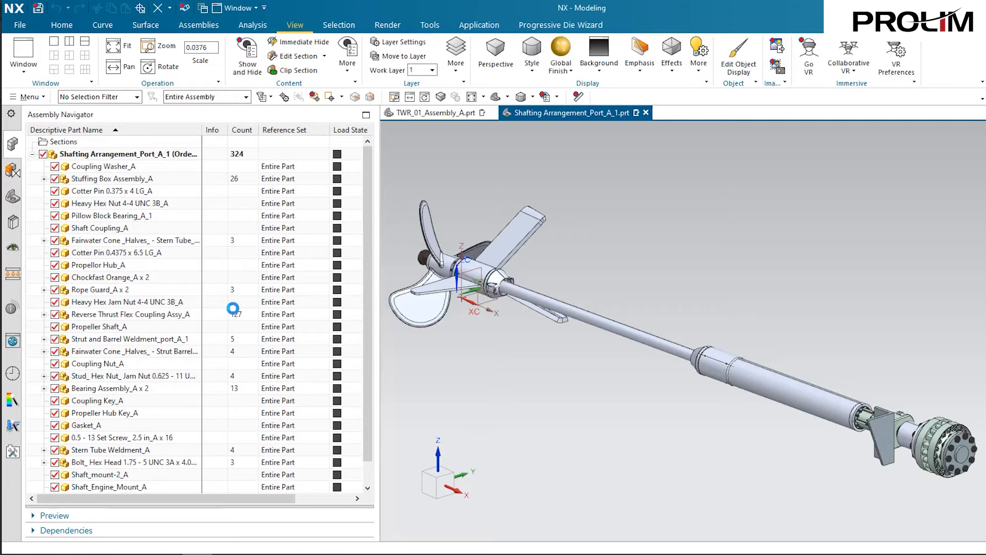
click(338, 24)
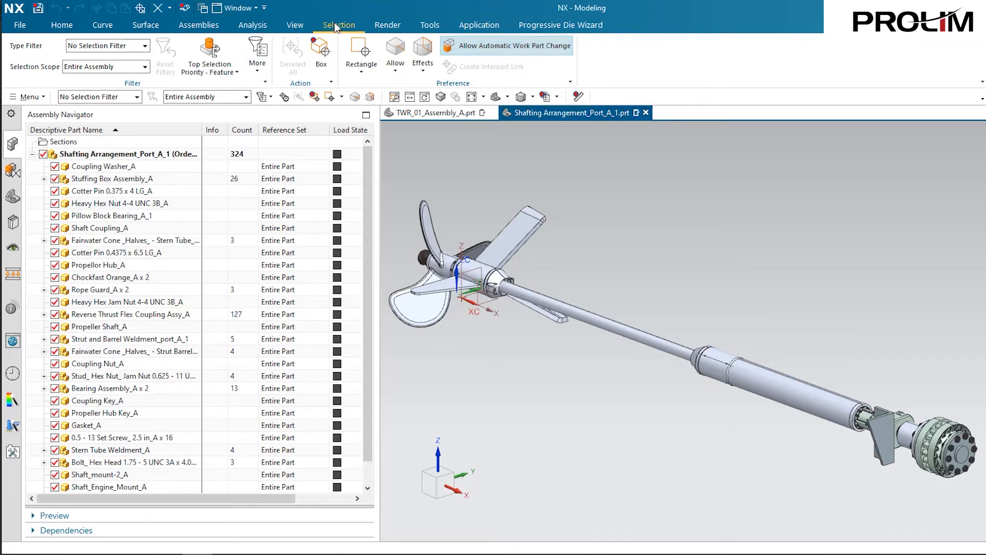
click(30, 97)
mouse_move(62, 202)
mouse_move(147, 388)
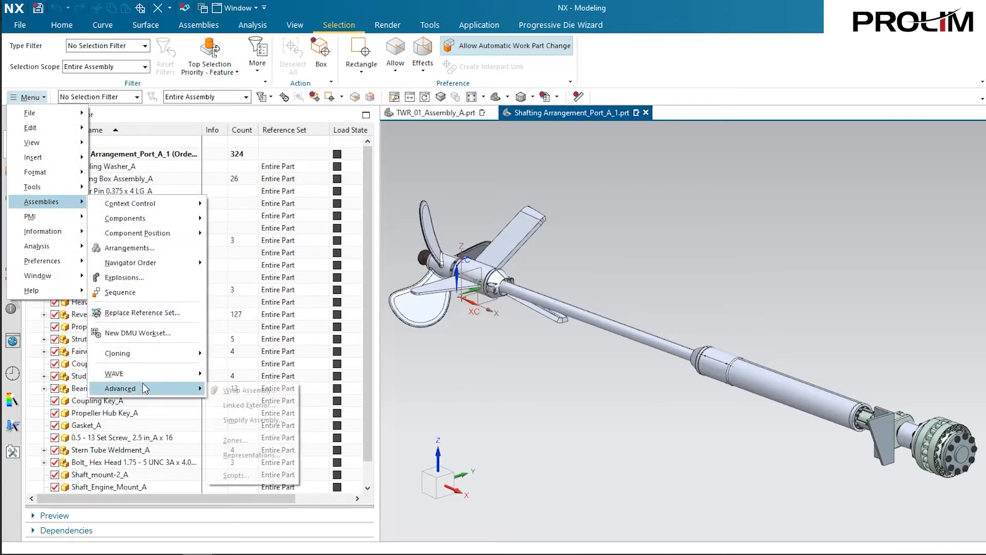
click(241, 391)
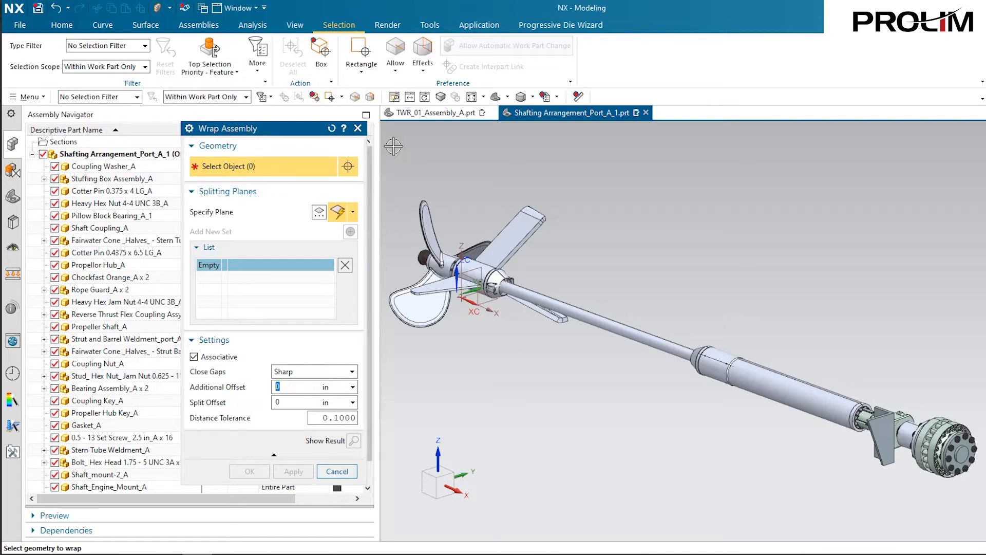
drag(388, 135, 979, 511)
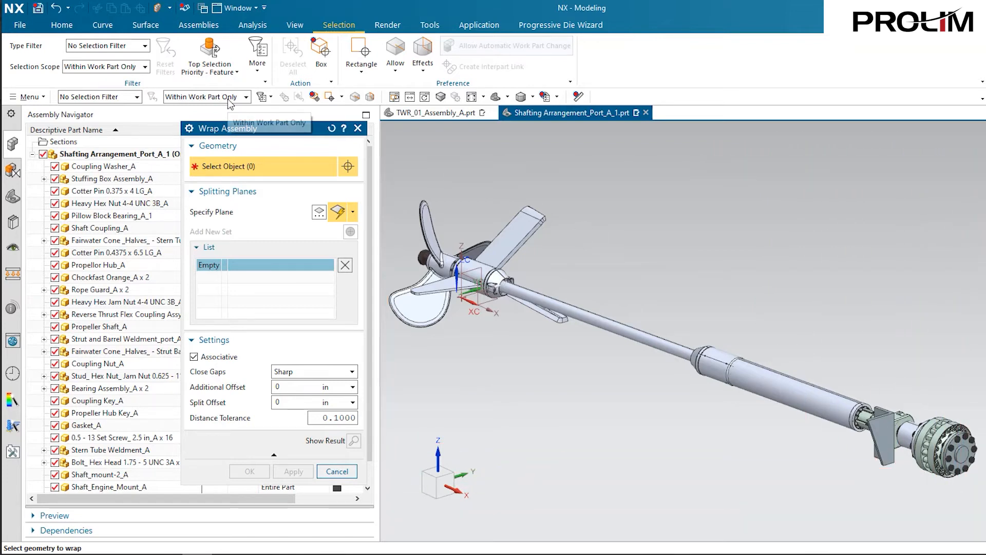
click(196, 95)
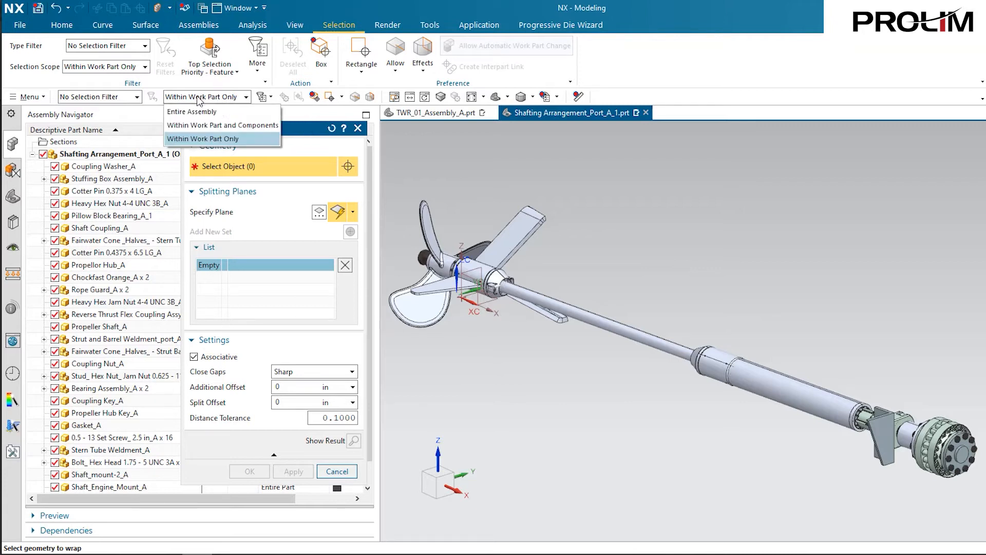
click(224, 113)
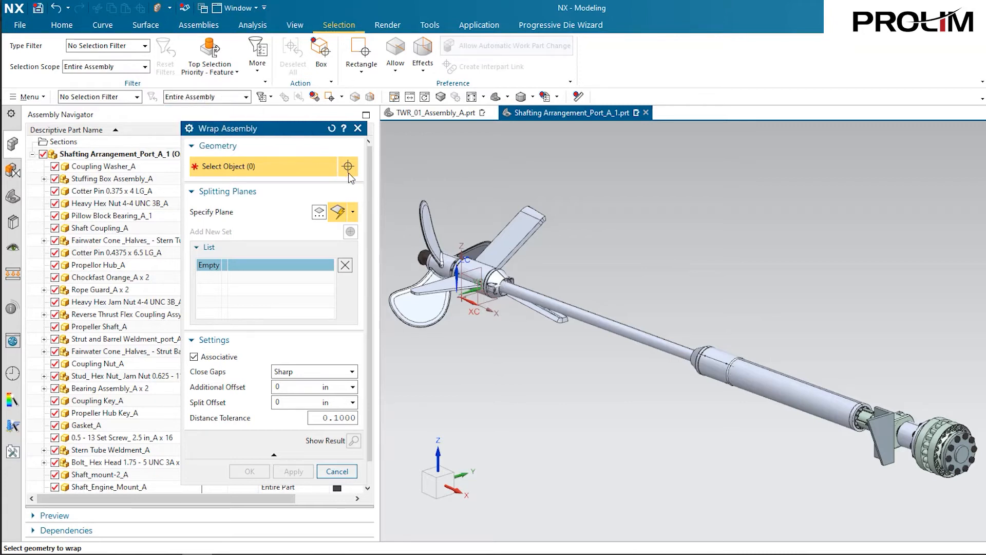
drag(387, 139, 976, 524)
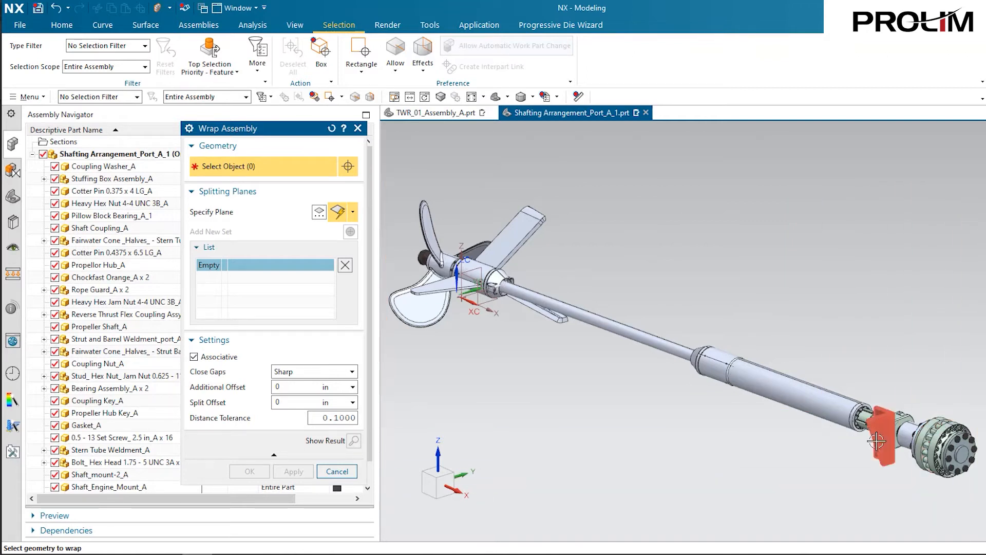
click(437, 259)
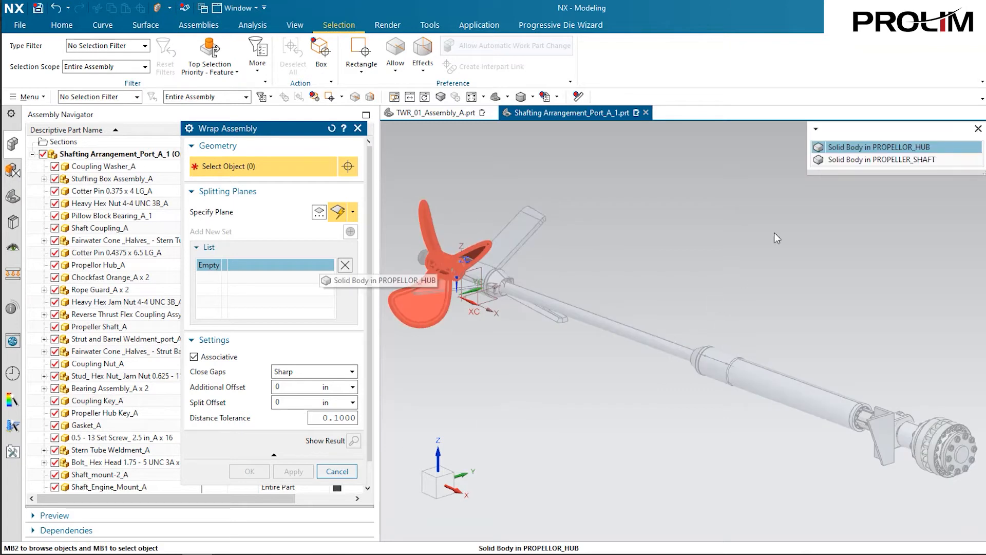
click(931, 145)
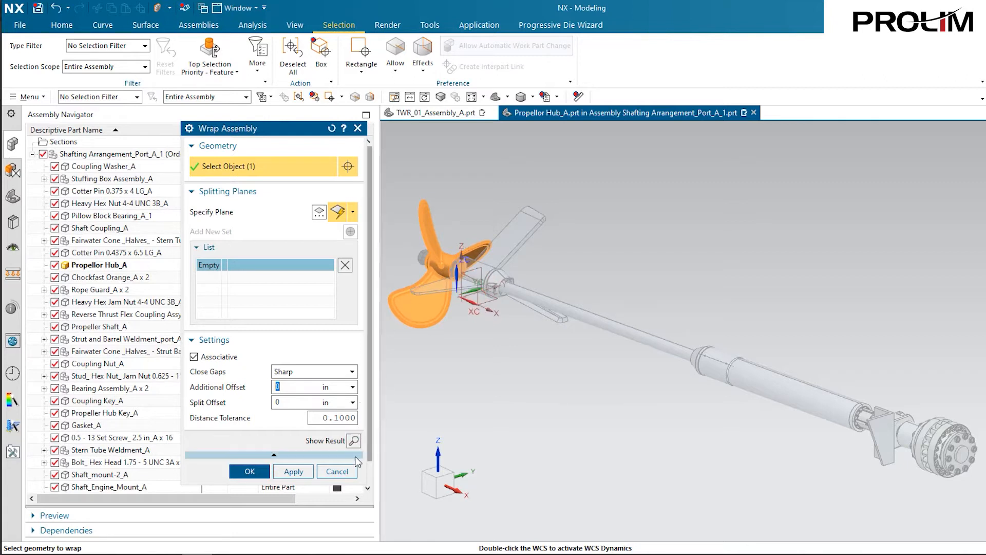
click(337, 471)
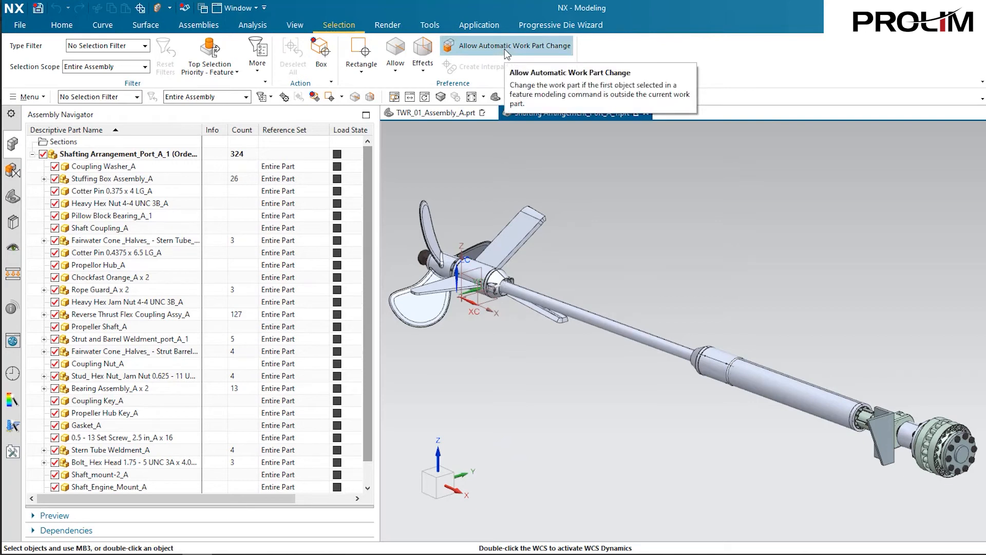
- Disallow automatic work part change, and wrap the entire port shafting arrangement with Wrap Assembly at its default settings
click(28, 97)
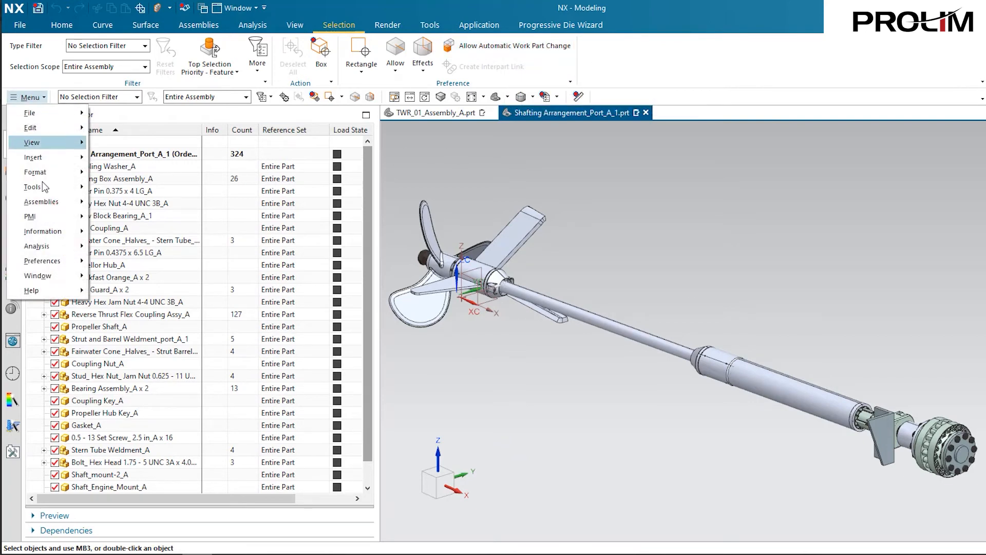
mouse_move(52, 202)
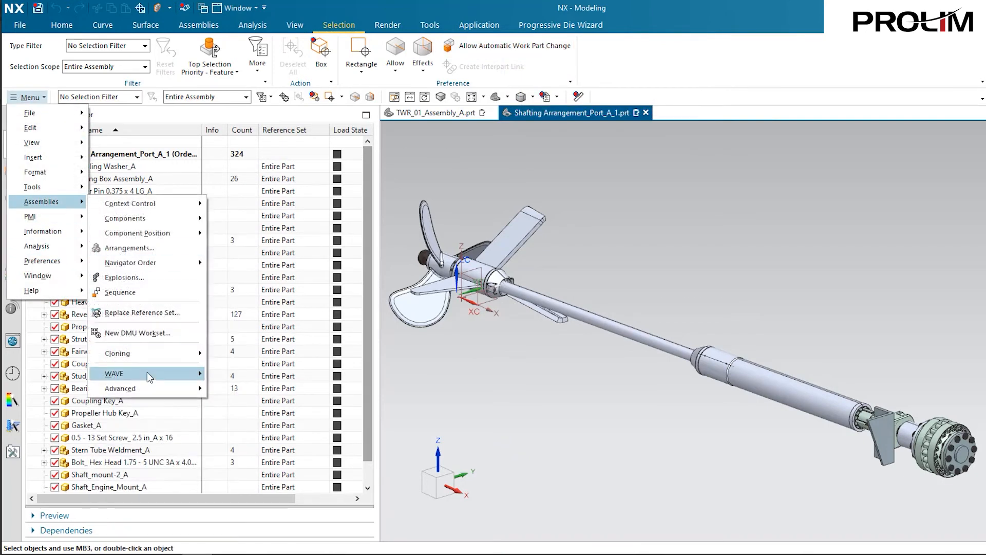
mouse_move(150, 388)
click(214, 392)
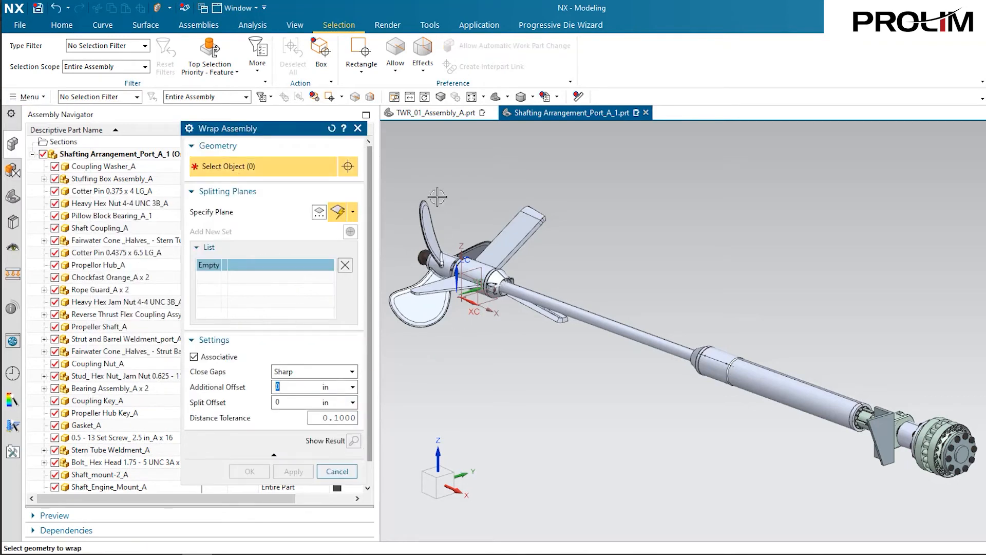
drag(383, 132, 979, 515)
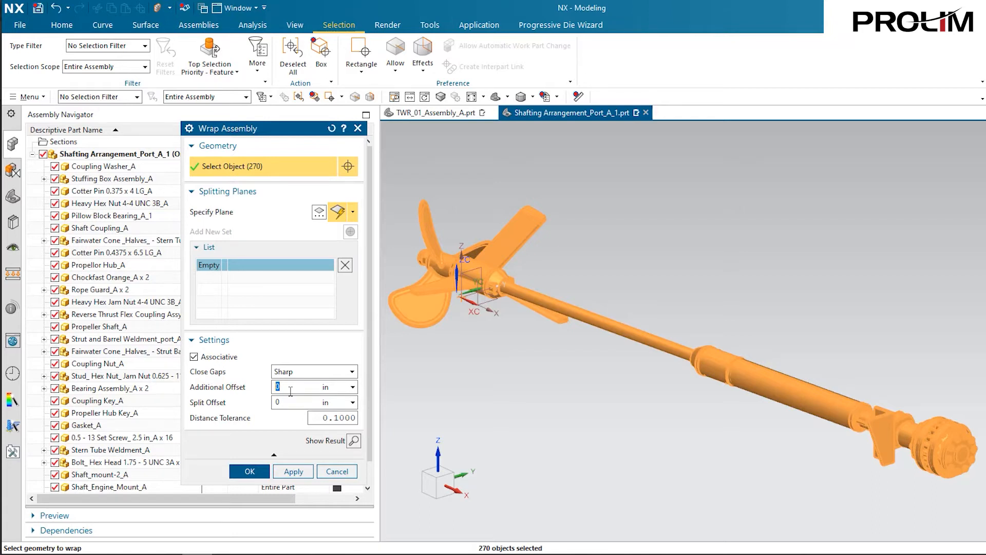
key(Return)
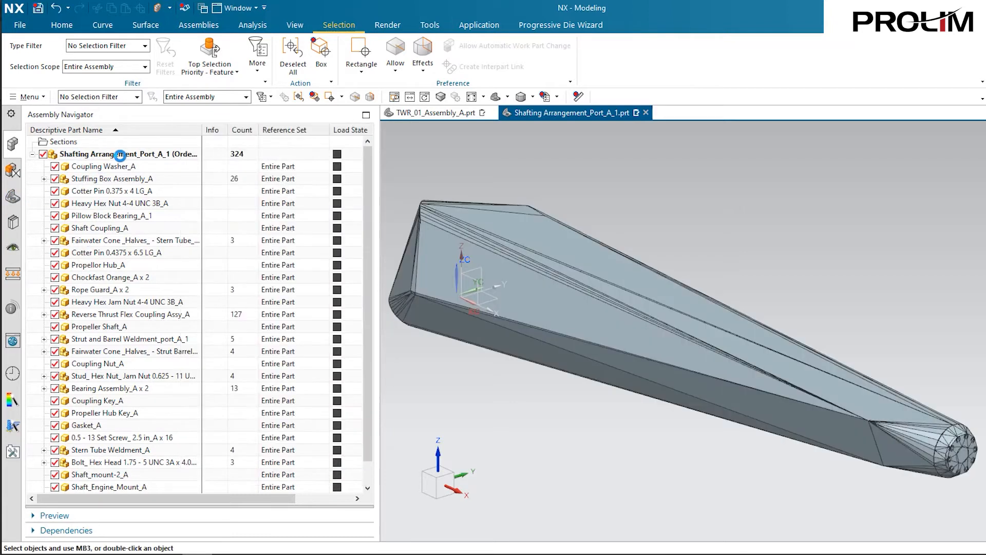
click(13, 197)
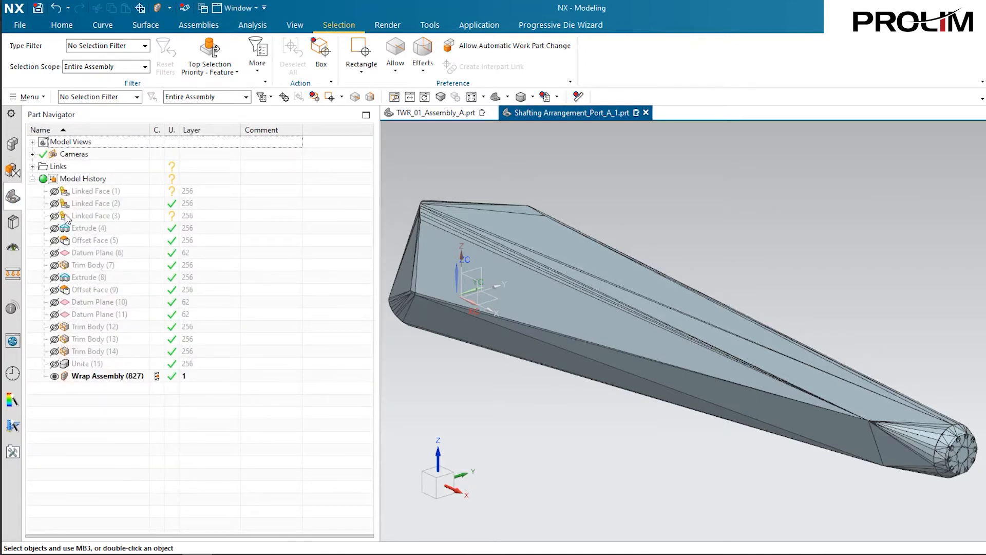
click(94, 377)
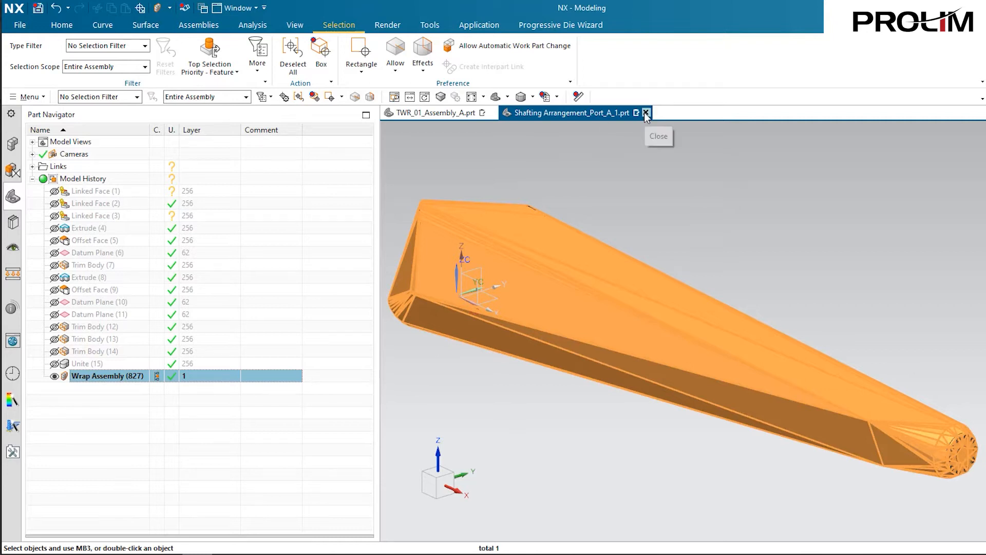
- Return to TWR_01_Assembly_A.prt and replace the reference set of Shafting Arrangement_Port_A_1 with the simplified one
click(455, 116)
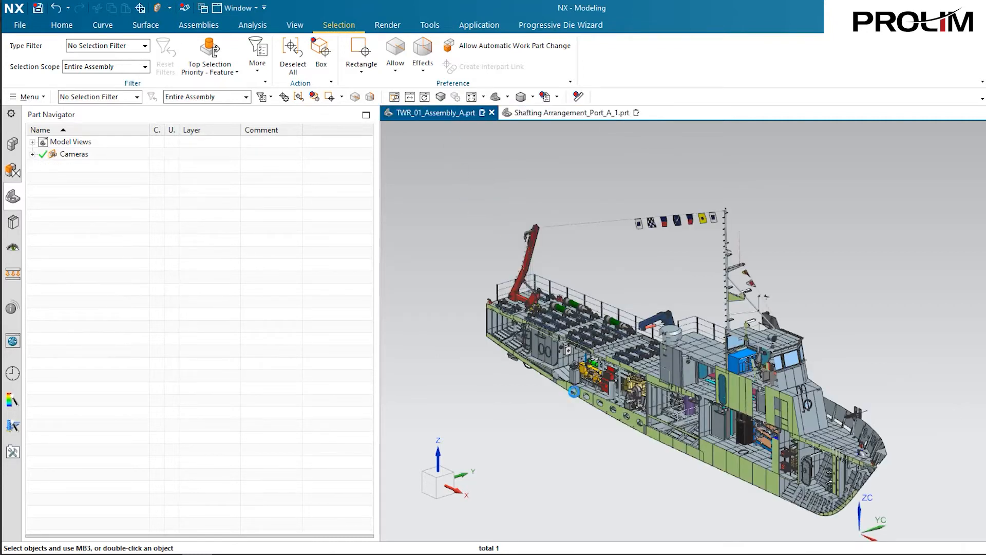
scroll(524, 392, up, 5)
middle_drag(524, 392, 635, 244)
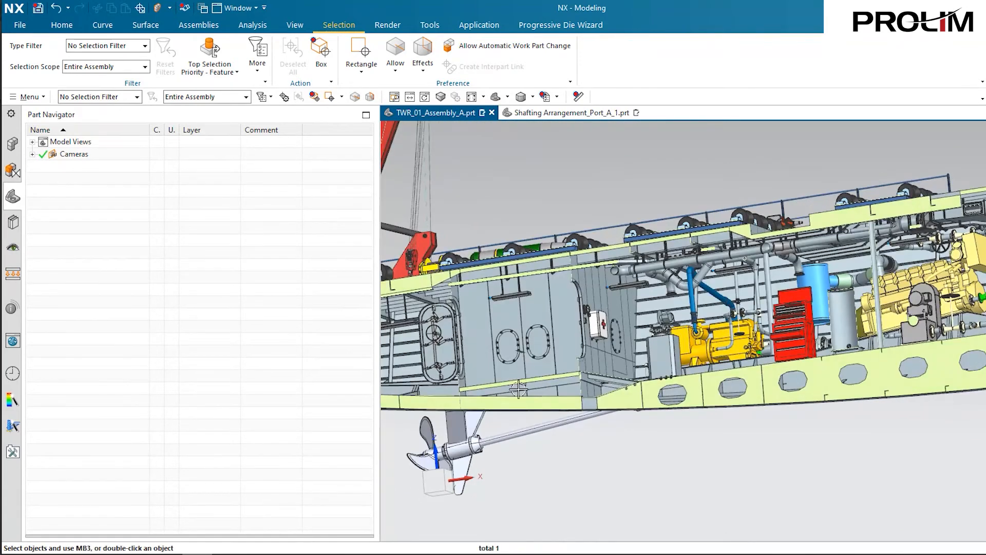
scroll(514, 399, down, 1)
shift+middle_drag(502, 423, 563, 357)
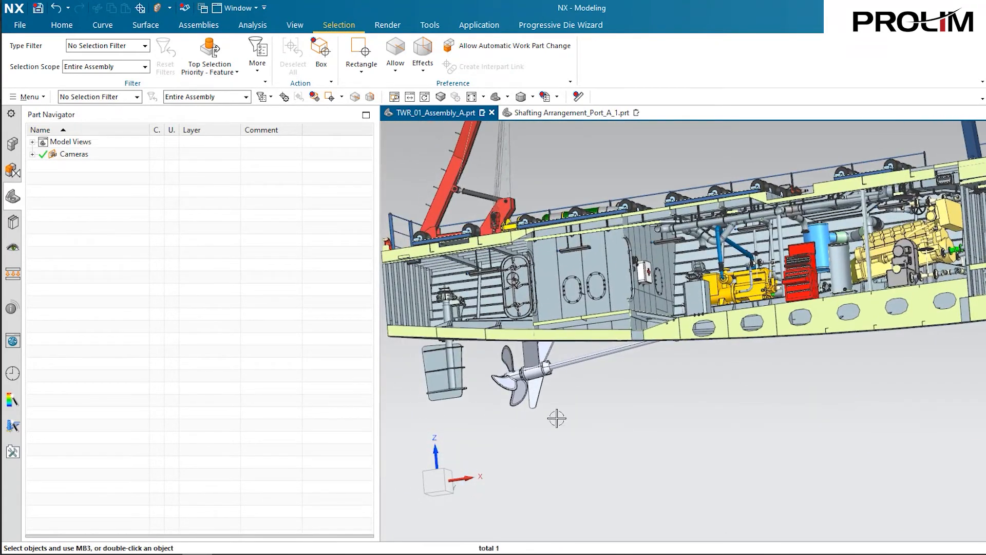
click(12, 144)
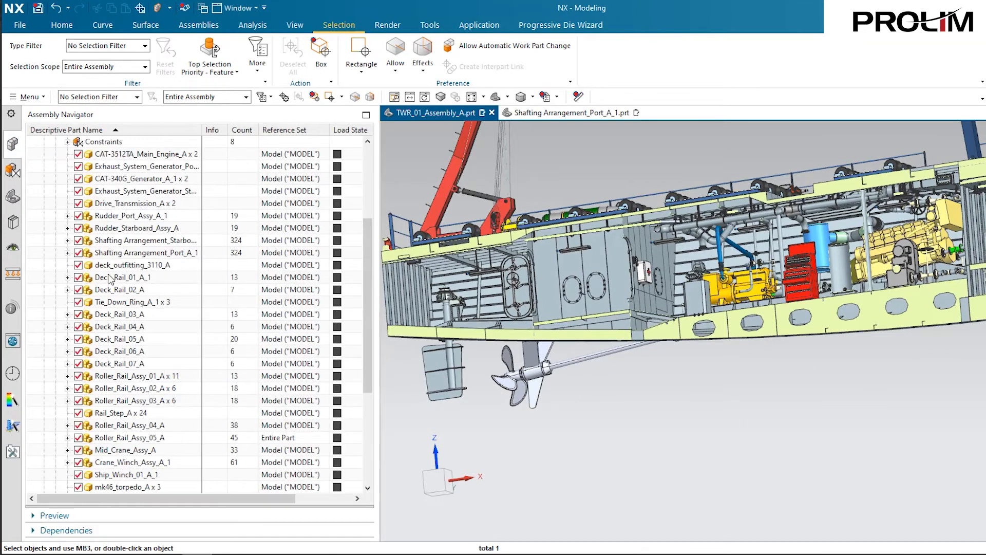
click(157, 254)
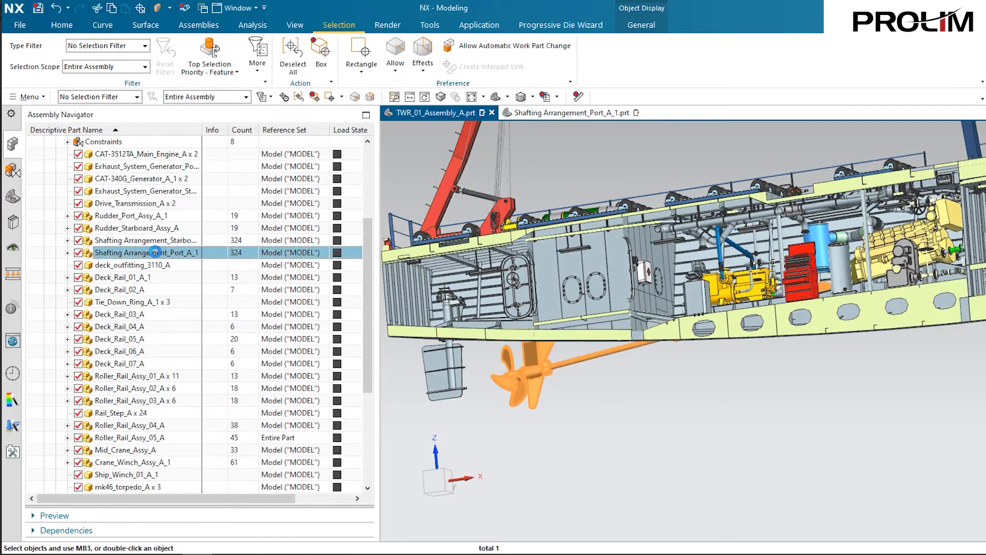
right_click(160, 256)
mouse_move(219, 313)
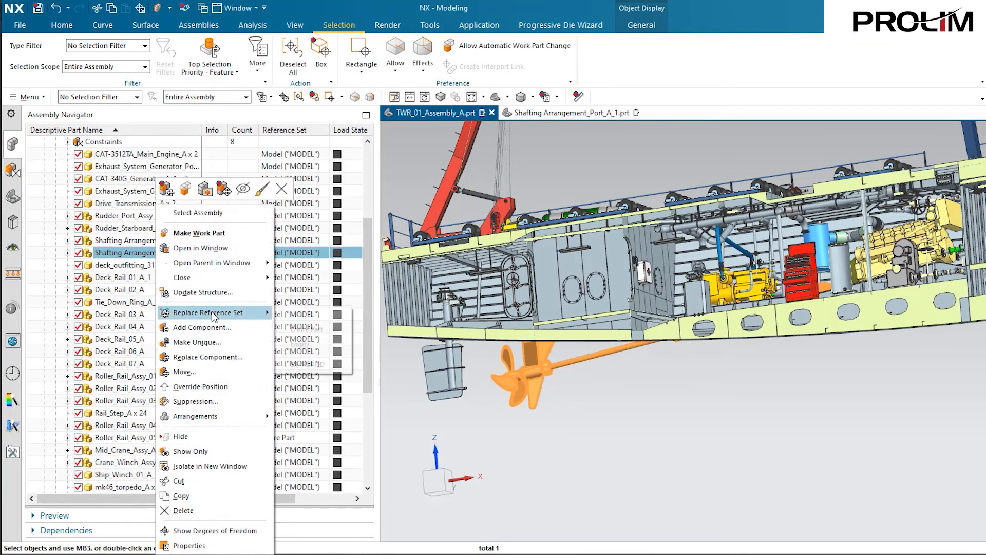
click(331, 366)
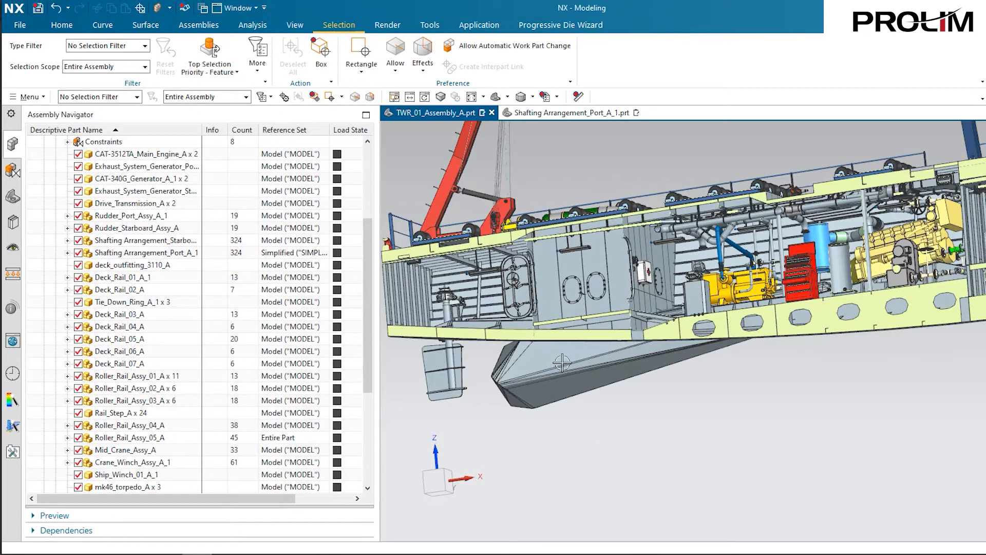
- Close the Shafting Arrangement_Port_A_1.prt window and return to TWR_01_Assembly_A.prt
click(496, 97)
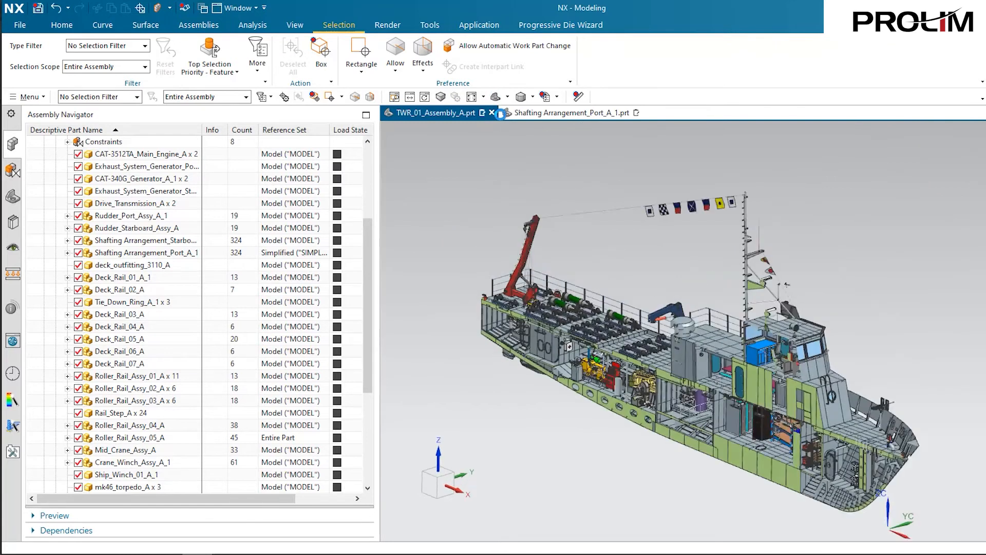
click(566, 113)
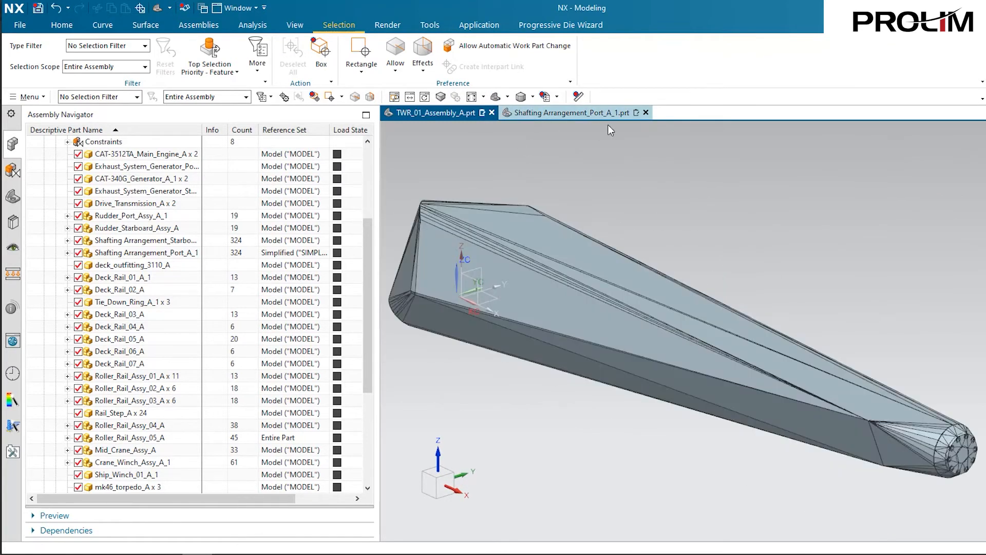
click(646, 116)
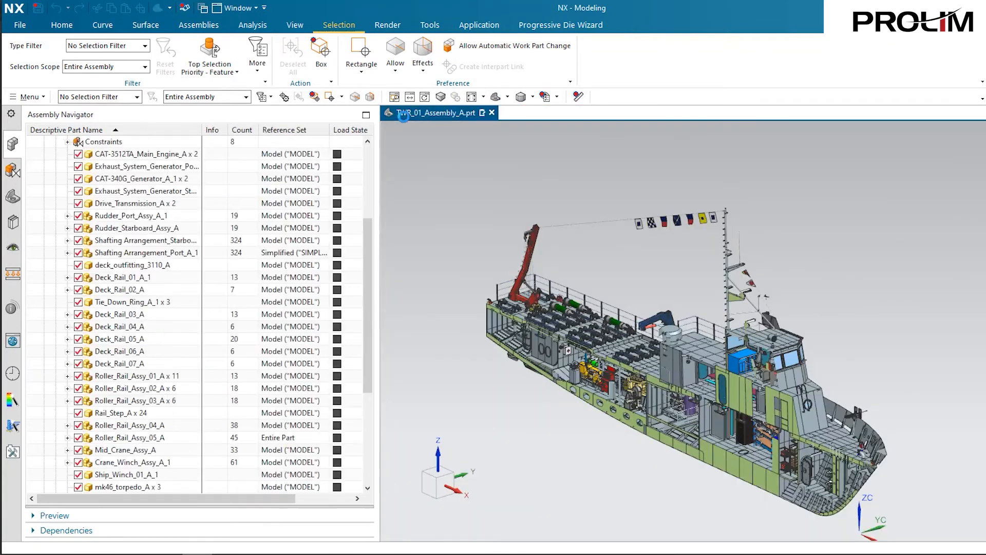
- Set the selection type filter to Sheet Body in the ship assembly
click(295, 25)
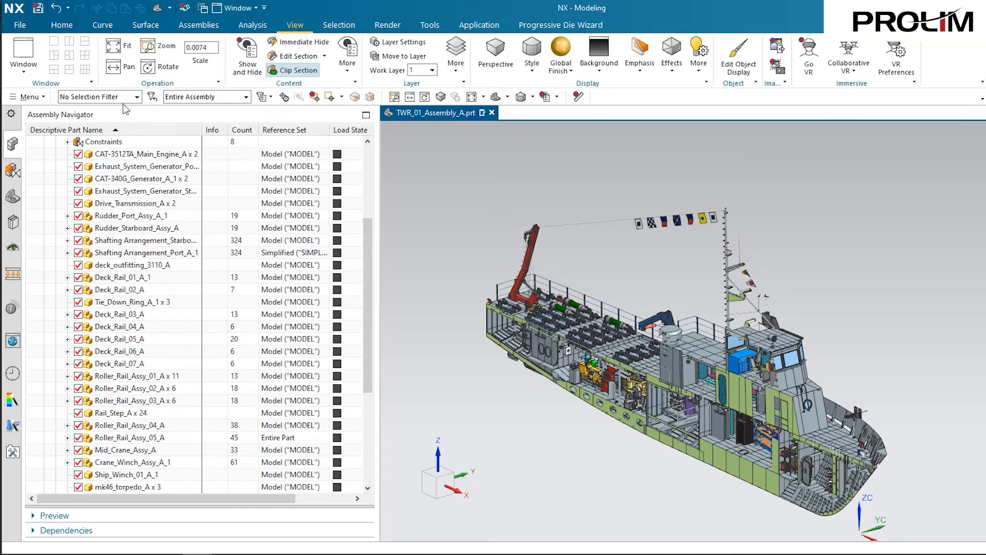
click(90, 101)
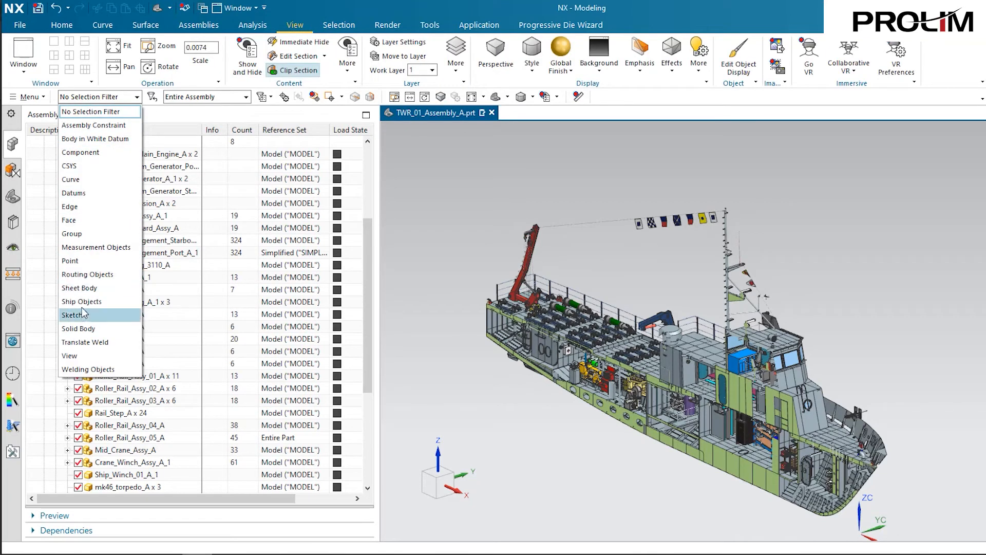
click(85, 288)
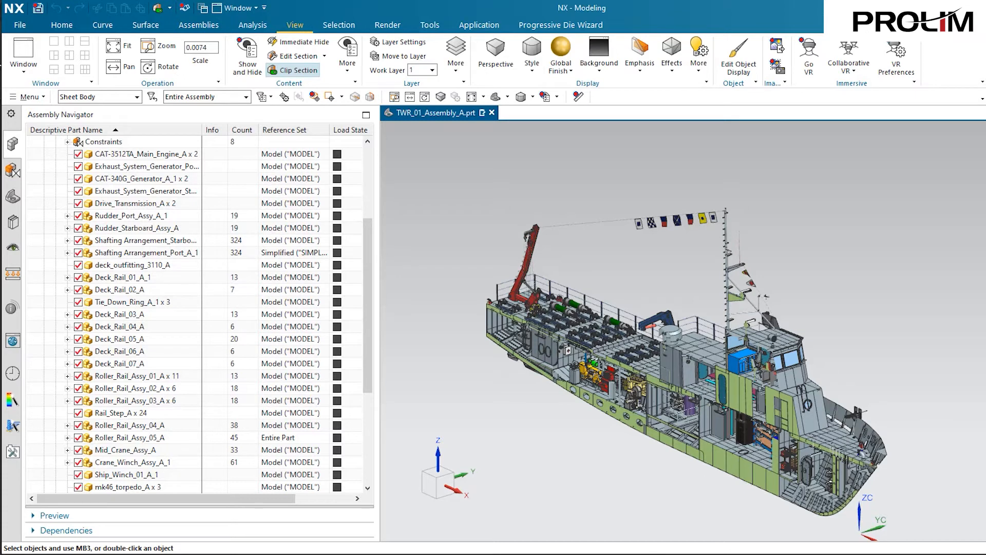
- Open the 50CB-A1_mount_assy_A subassembly from TWR_01_Sect_1110_Outfitting_A_1 in its own window
scroll(186, 290, up, 4)
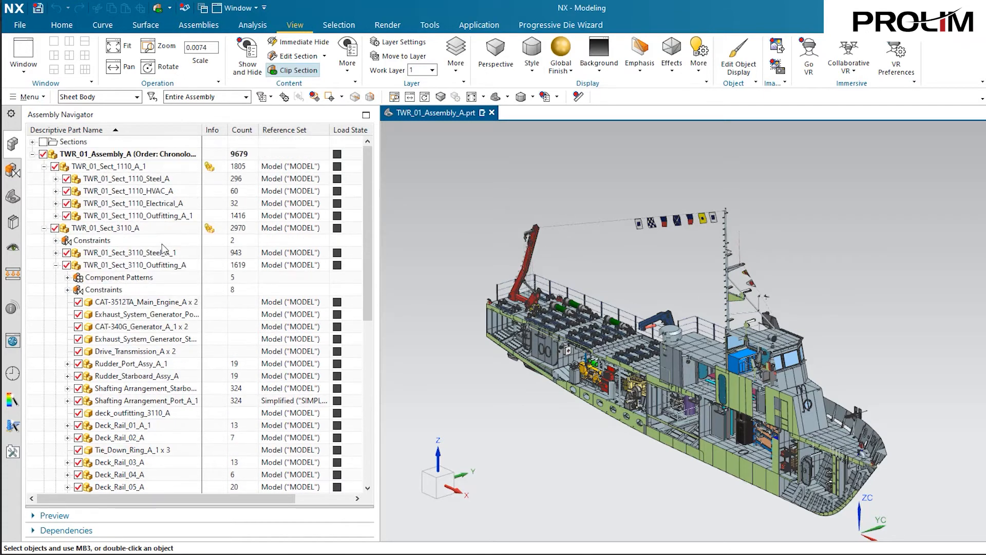
click(56, 215)
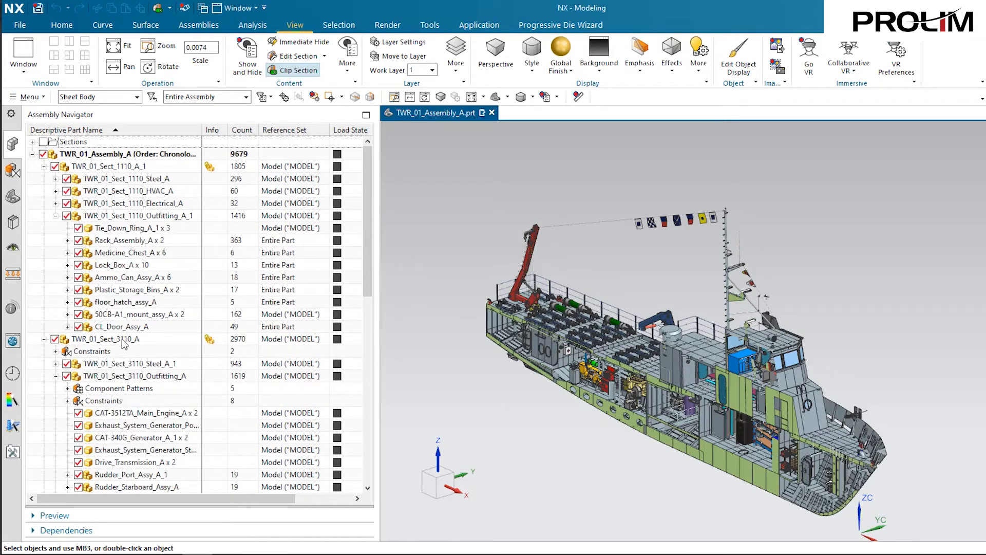
click(128, 315)
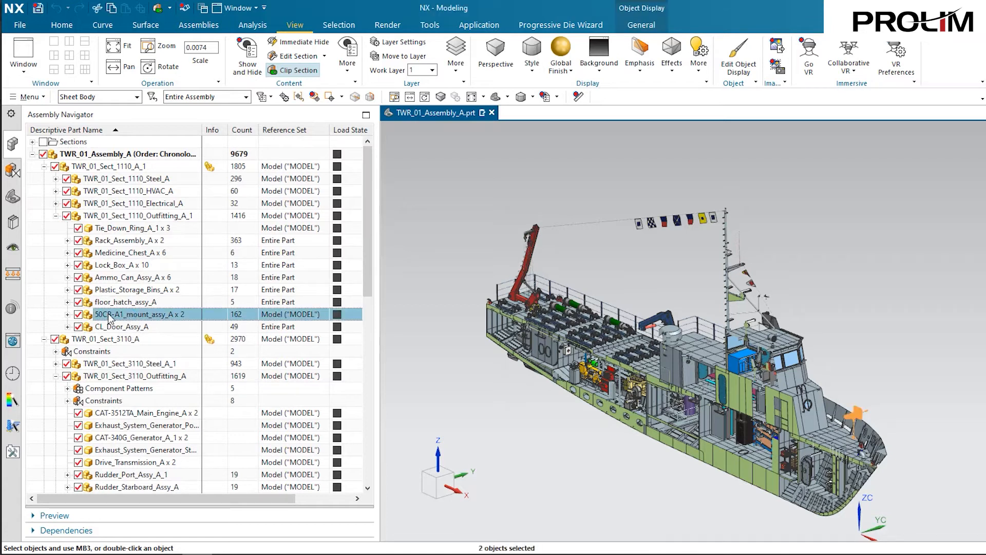
right_click(151, 322)
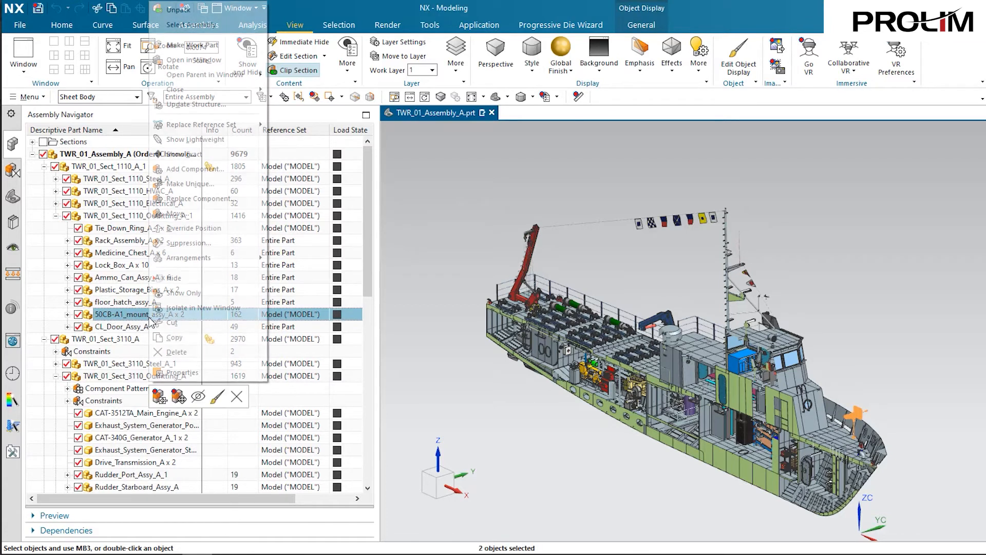
click(209, 61)
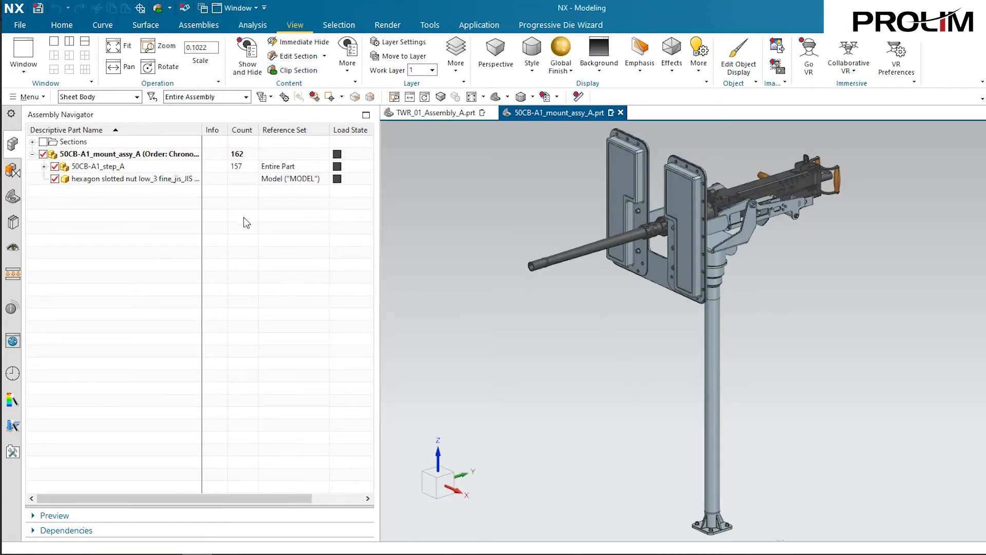
- Start Linked Exterior and select all bodies of the gun mount, including the gun itself, as candidate bodies
click(27, 97)
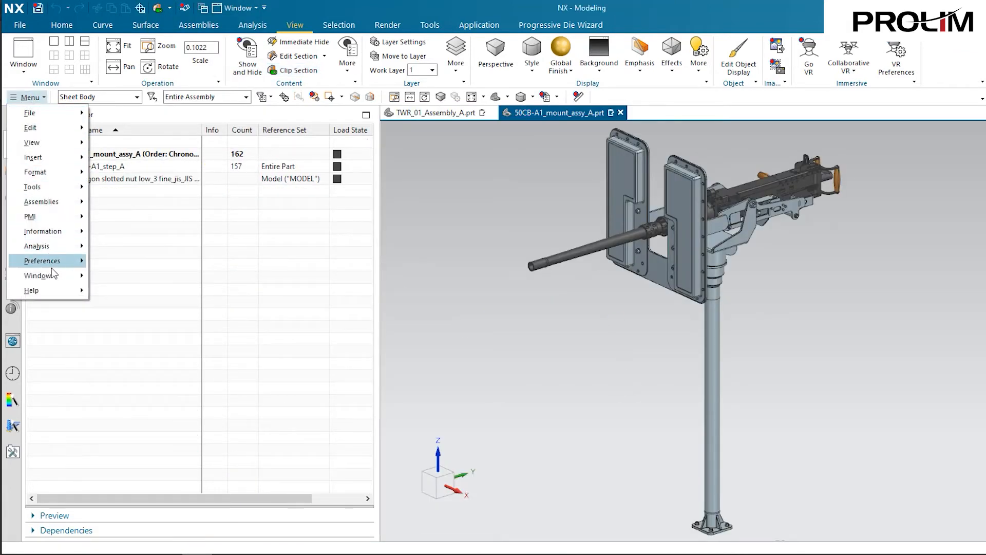
mouse_move(56, 202)
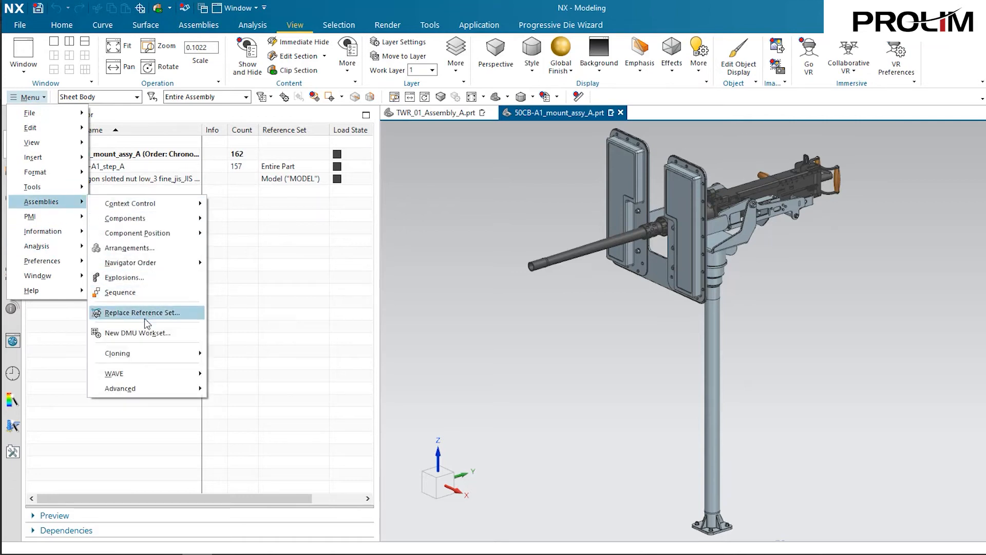
mouse_move(157, 392)
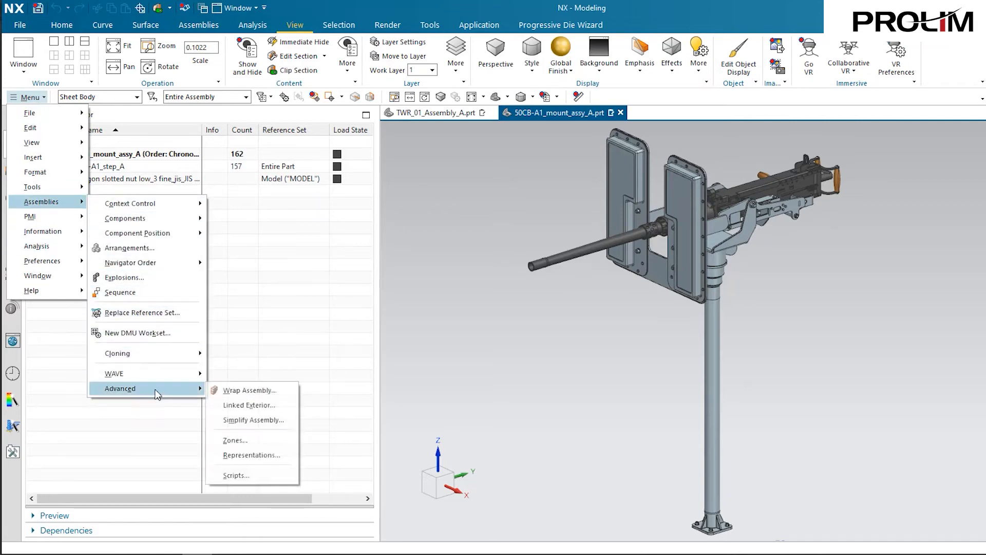
click(240, 407)
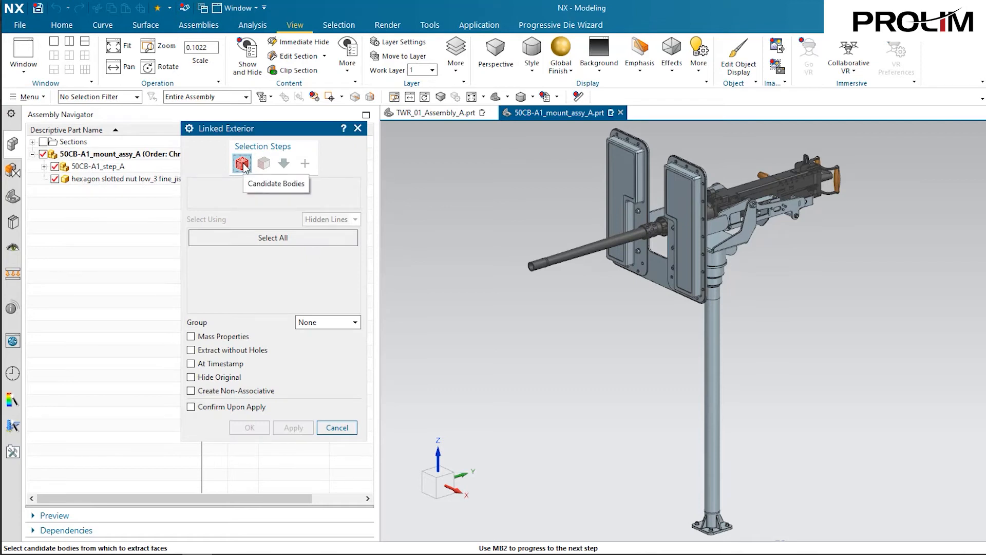
click(318, 237)
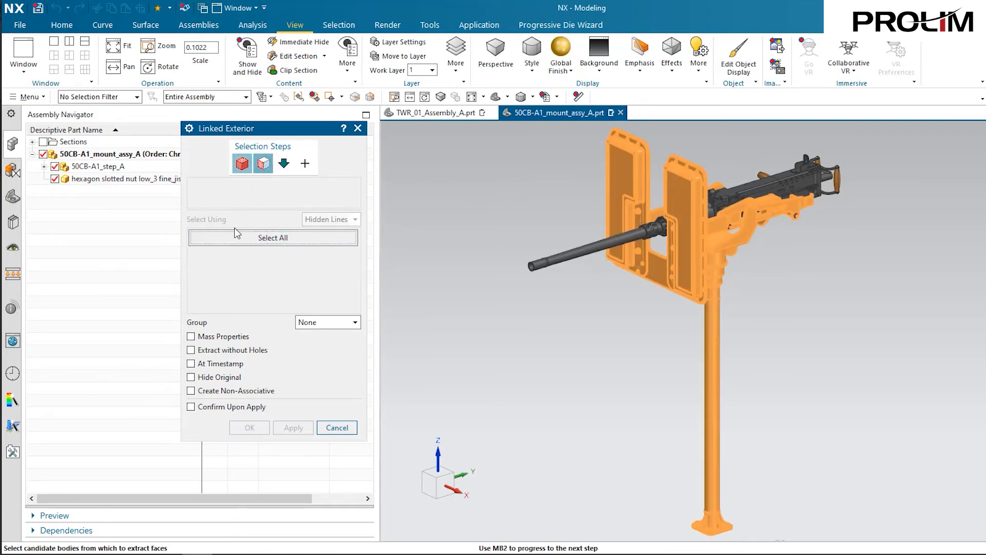
scroll(461, 237, down, 1)
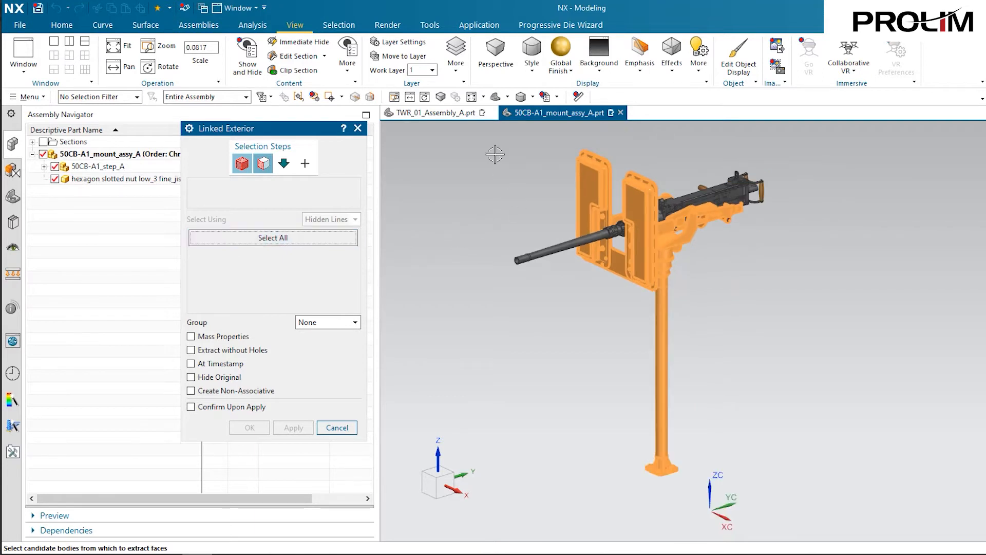
drag(482, 133, 805, 296)
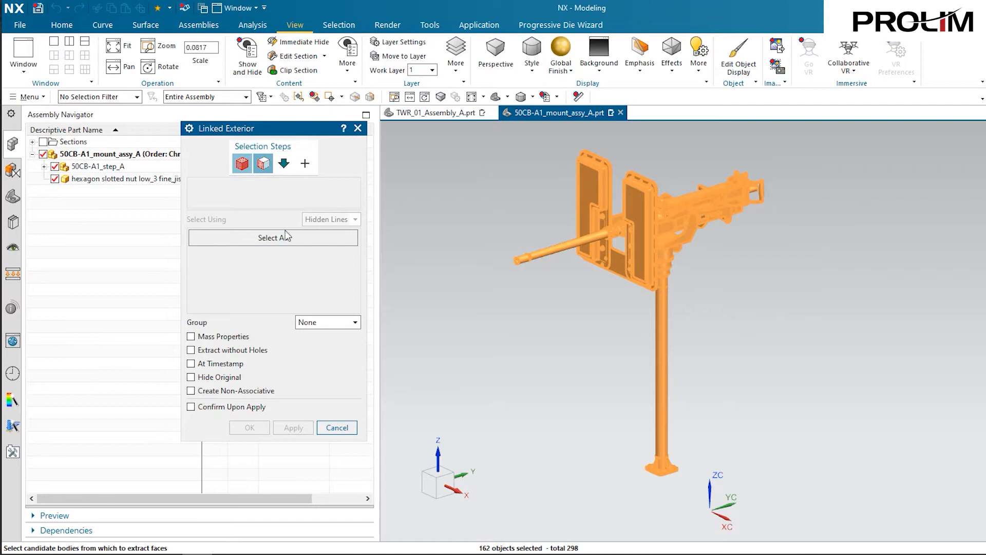
- Select the exterior faces using Hidden Lines with six standard views, enable Hide Original, and create the linked exterior
click(268, 163)
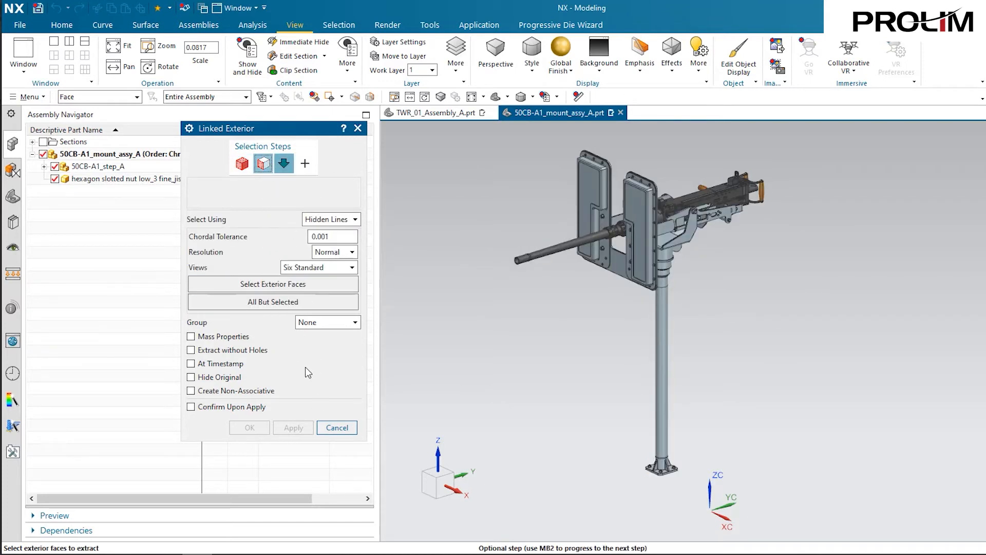
click(270, 289)
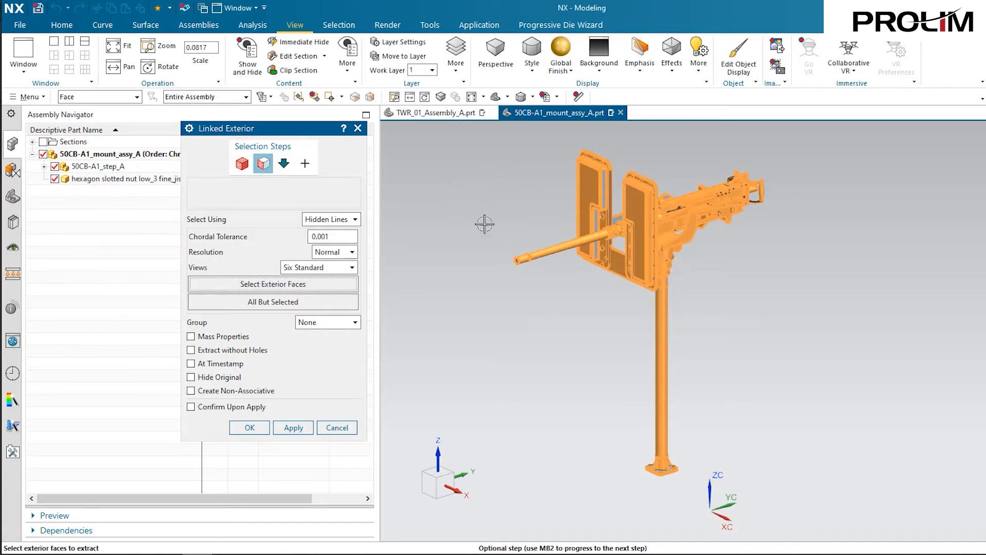
click(284, 166)
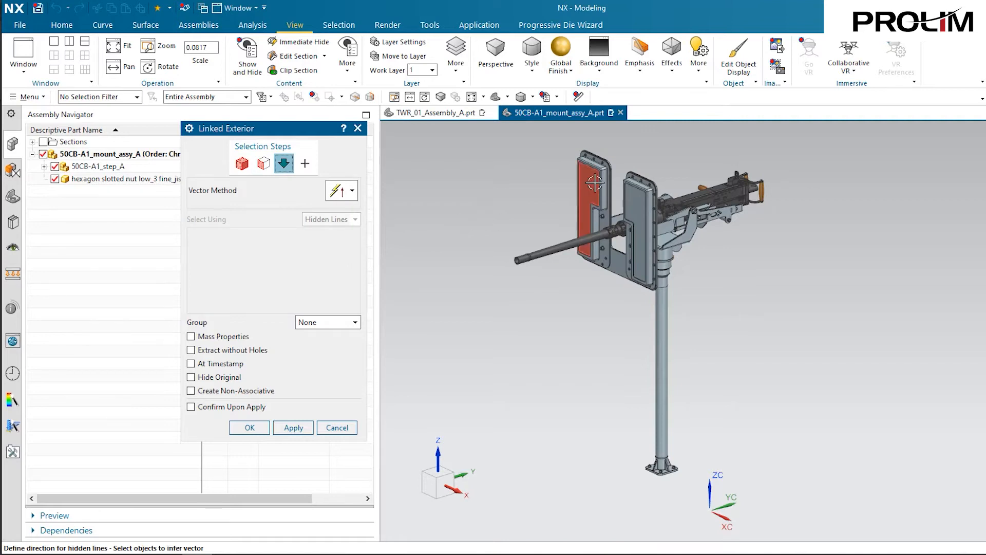
scroll(596, 185, up, 2)
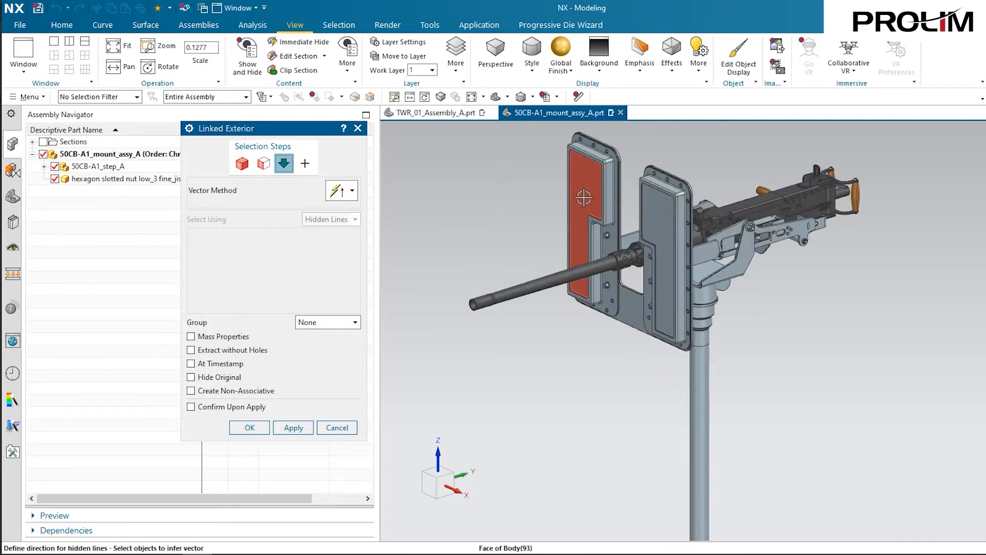
middle_click(251, 433)
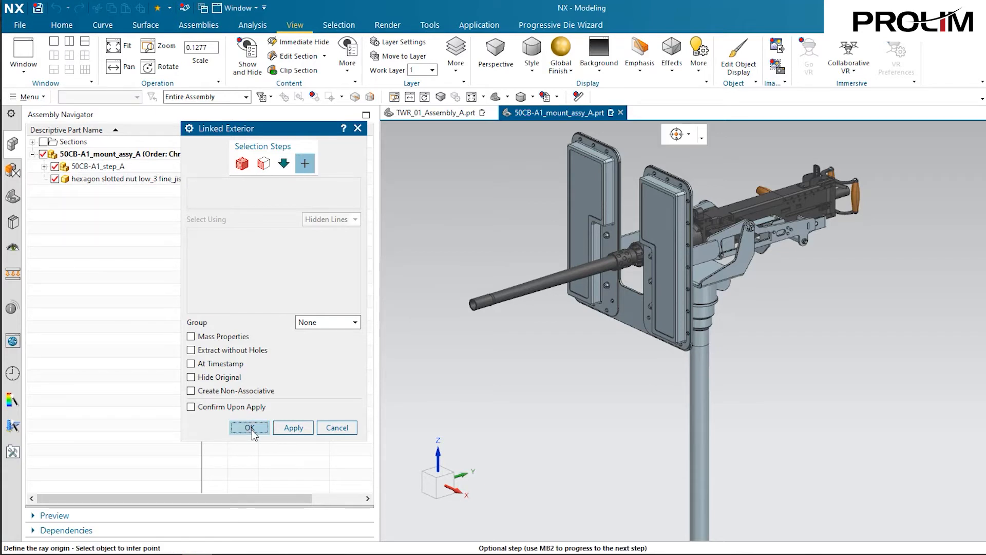
click(192, 378)
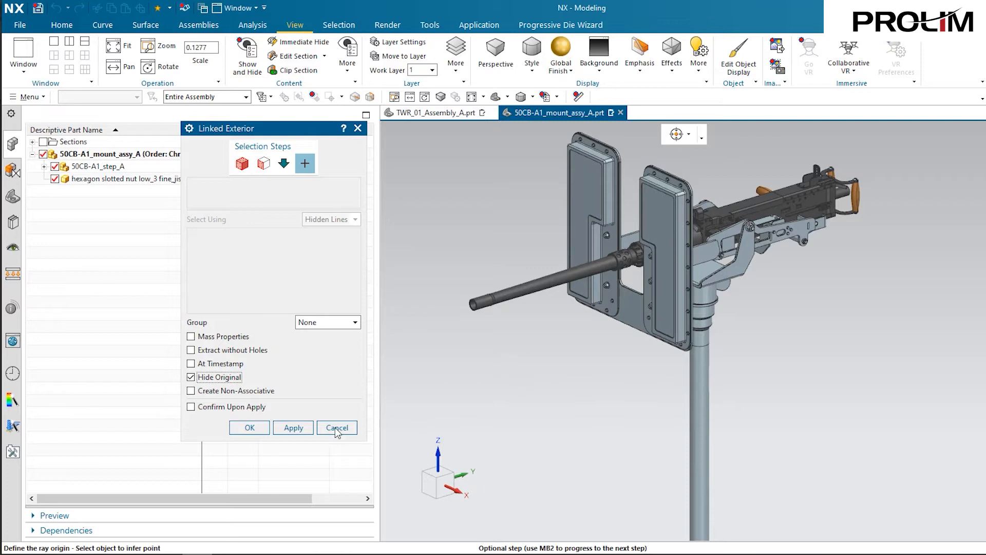
click(247, 427)
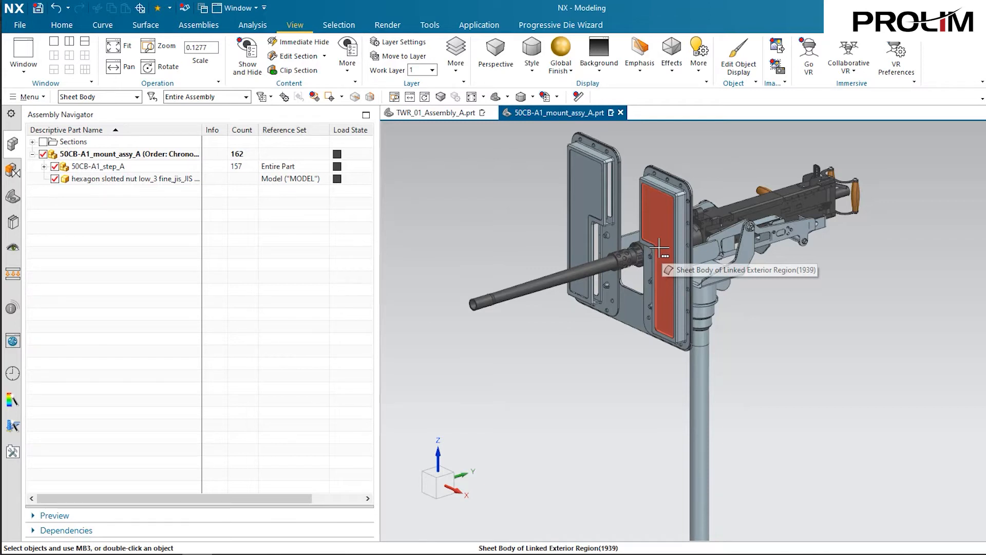
- Highlight the Linked Exterior feature at the end of the gun mount's model history, then clear the selection
click(13, 196)
scroll(113, 318, down, 20)
scroll(145, 326, down, 2)
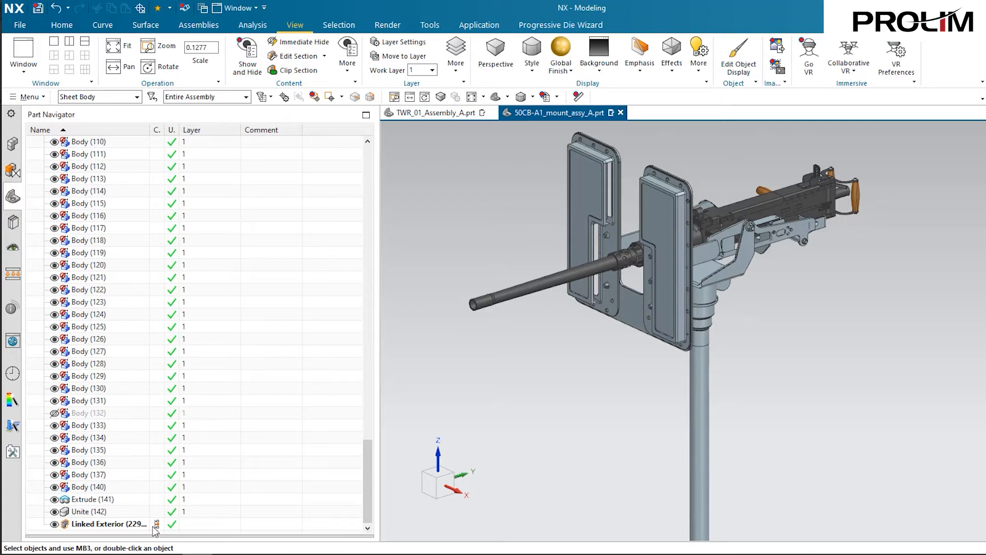
click(109, 522)
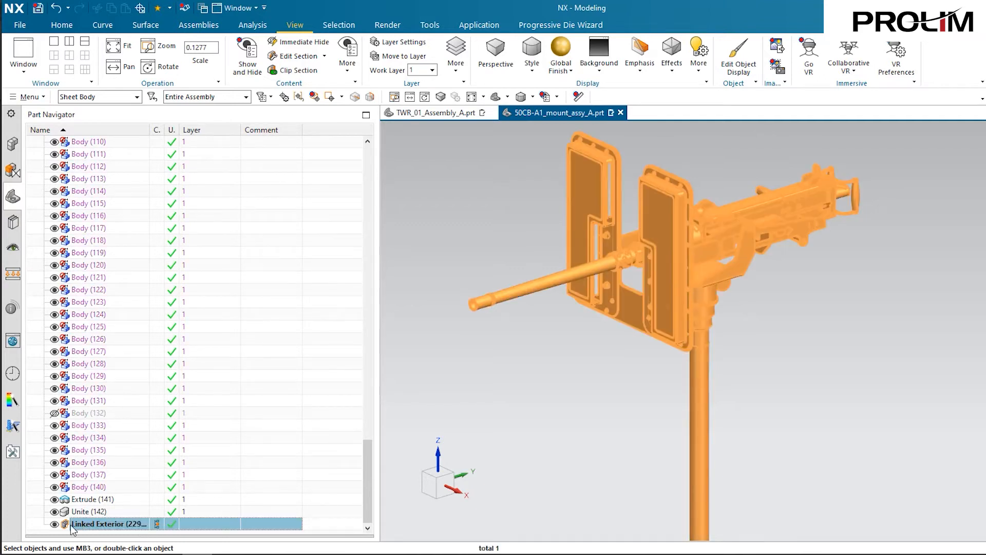
click(570, 409)
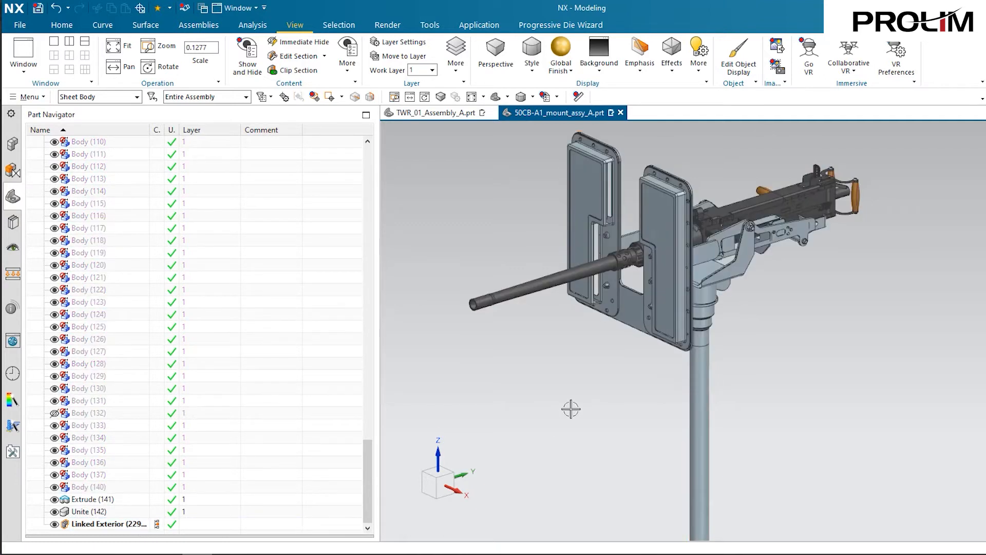
- Keep the selection type filter at Sheet Body and close the 50CB-A1_mount_assy_A.prt window
click(105, 96)
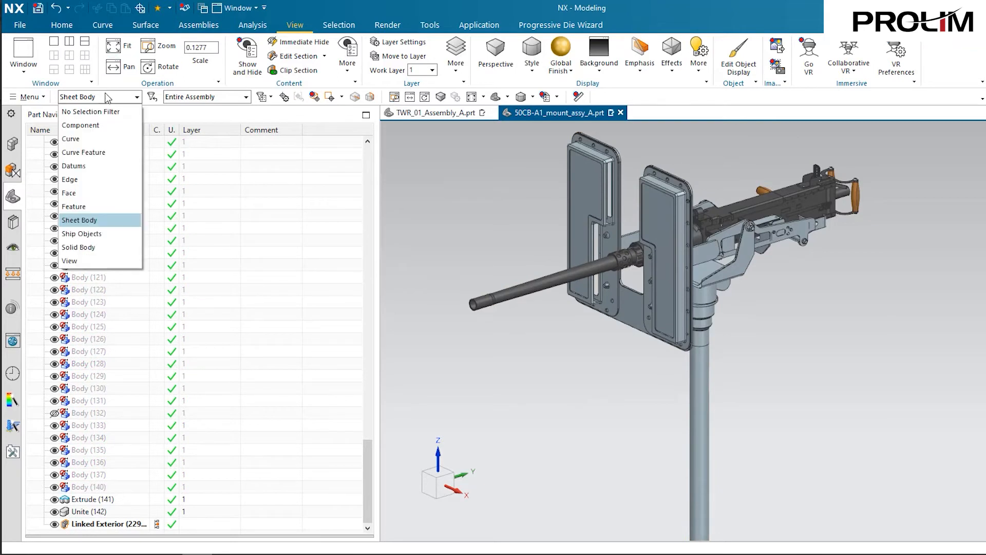
click(87, 218)
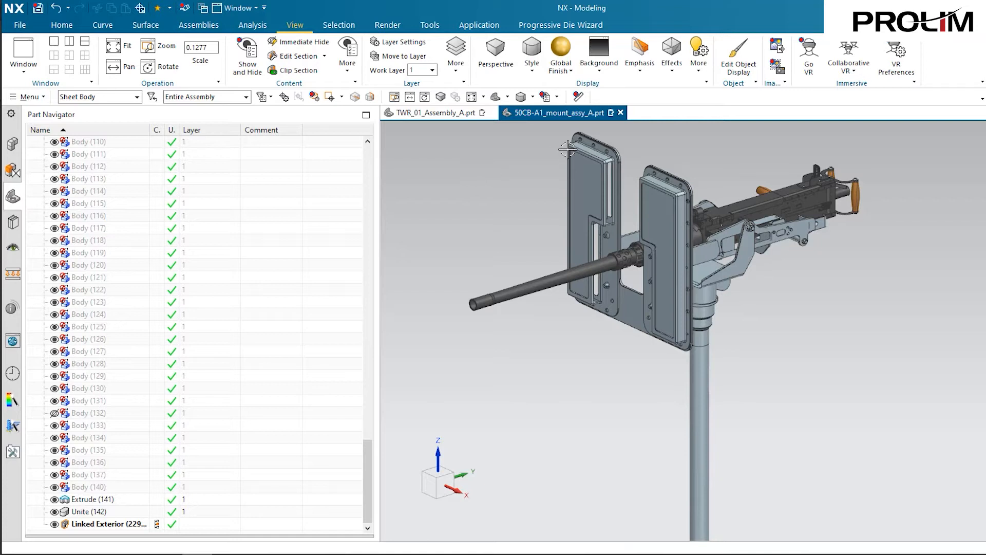
click(621, 112)
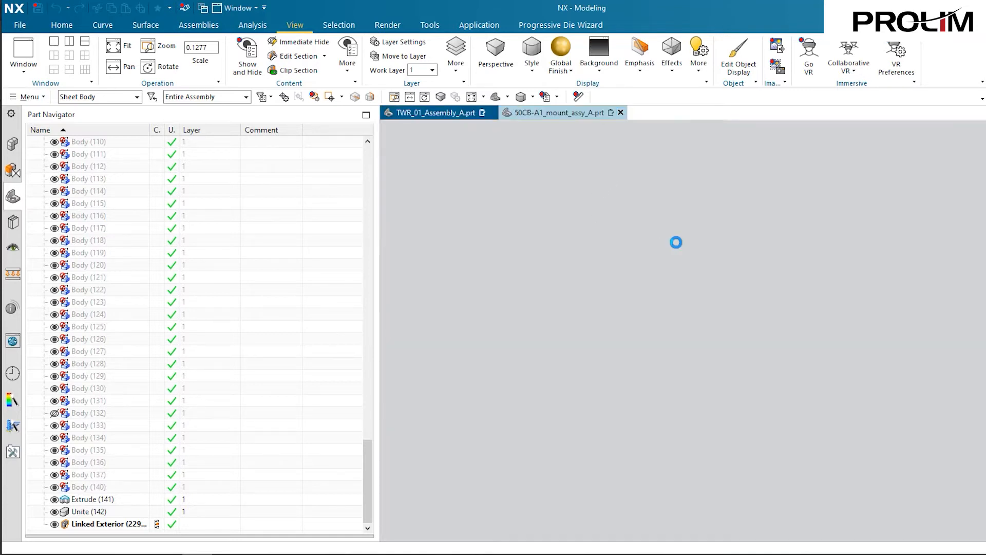
- Replace the reference set of both 50CB-A1_mount_assy_A components with SIMPLIFIED and return to the trimetric view of the whole ship
scroll(856, 425, up, 8)
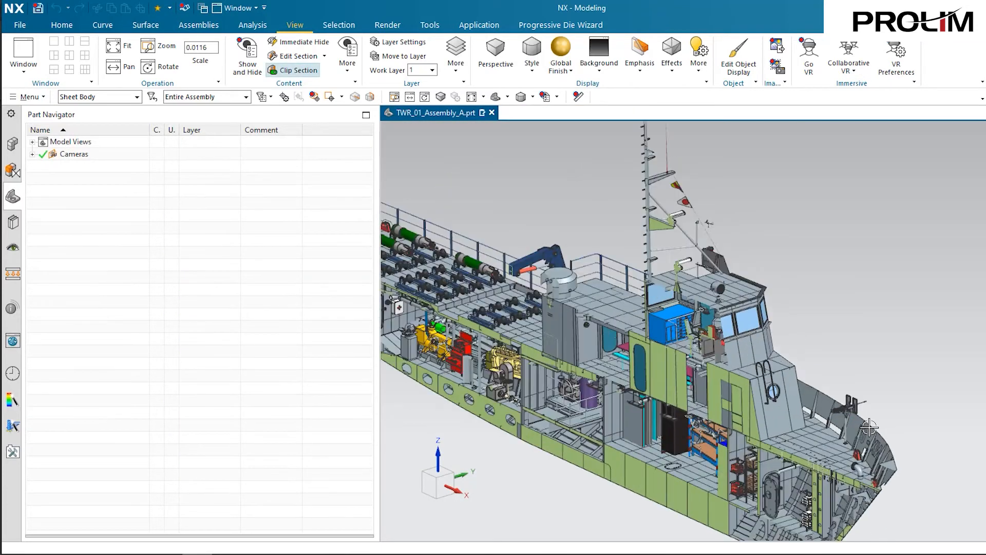
scroll(862, 429, up, 2)
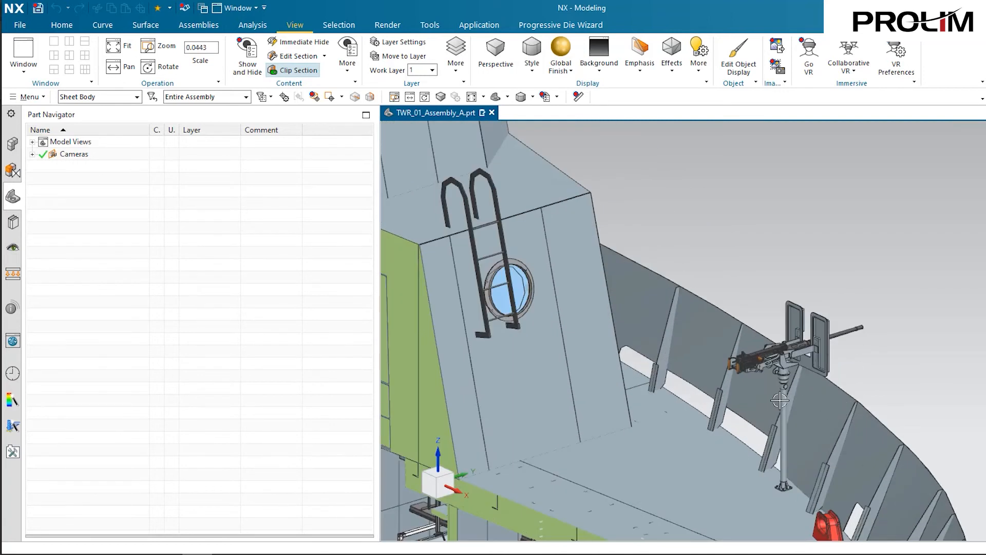
click(19, 149)
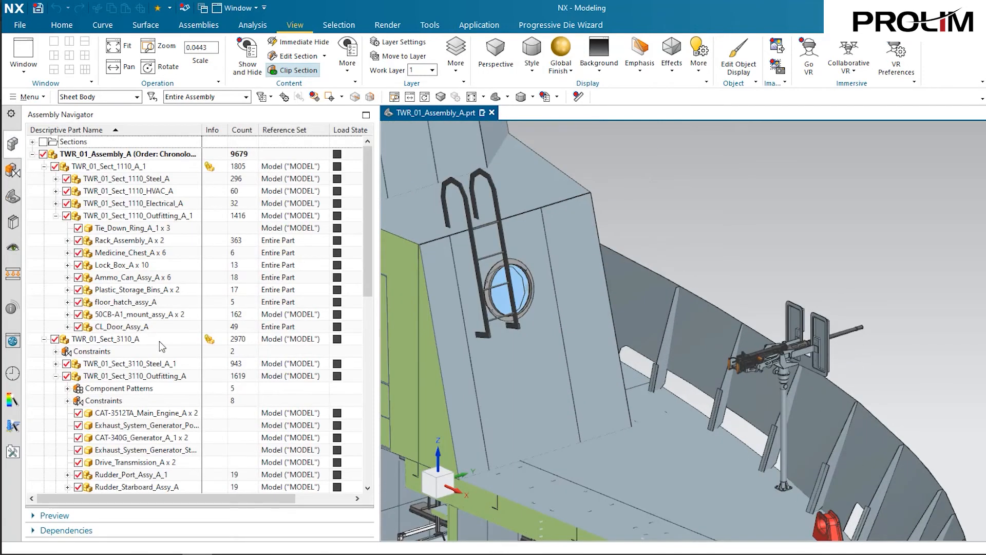
click(128, 314)
right_click(130, 314)
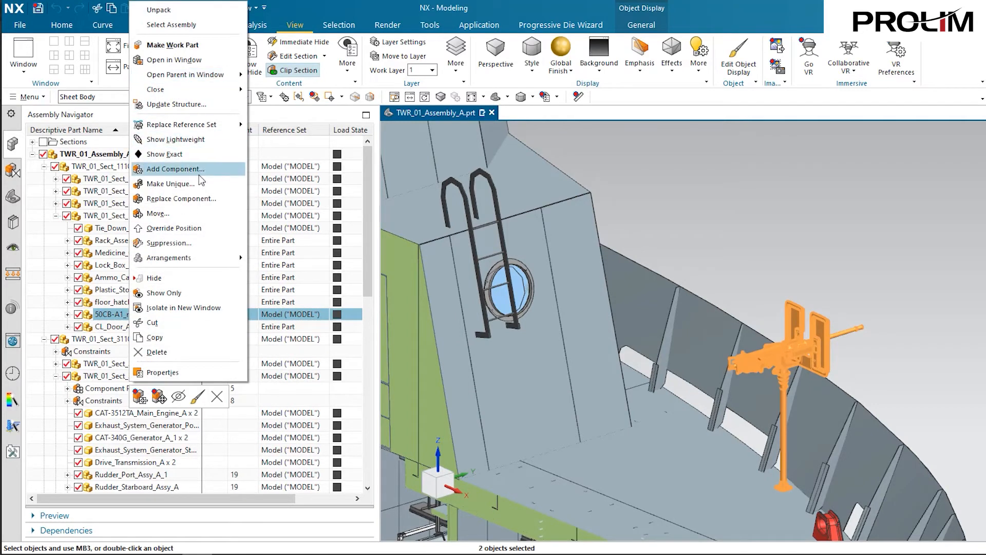
mouse_move(197, 129)
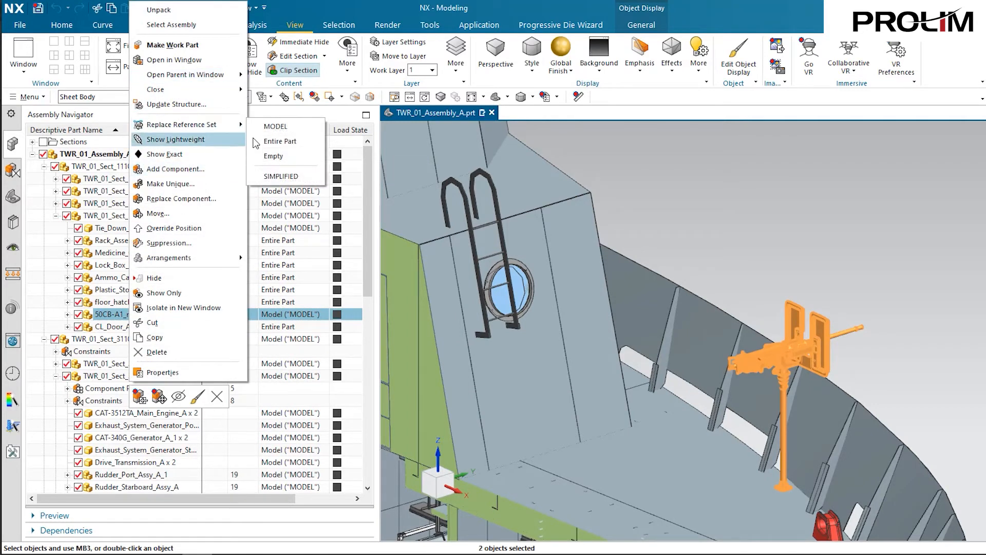
click(277, 177)
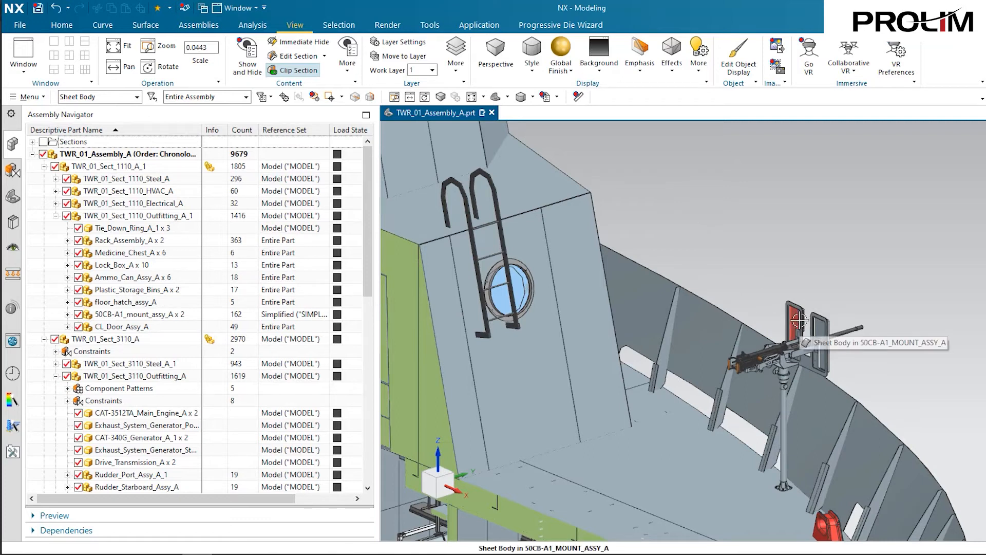
click(497, 101)
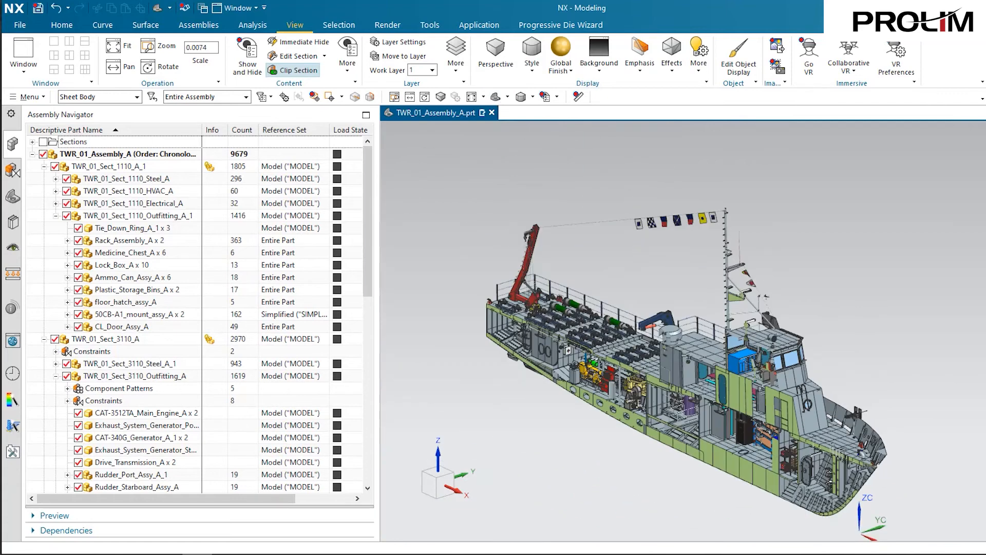
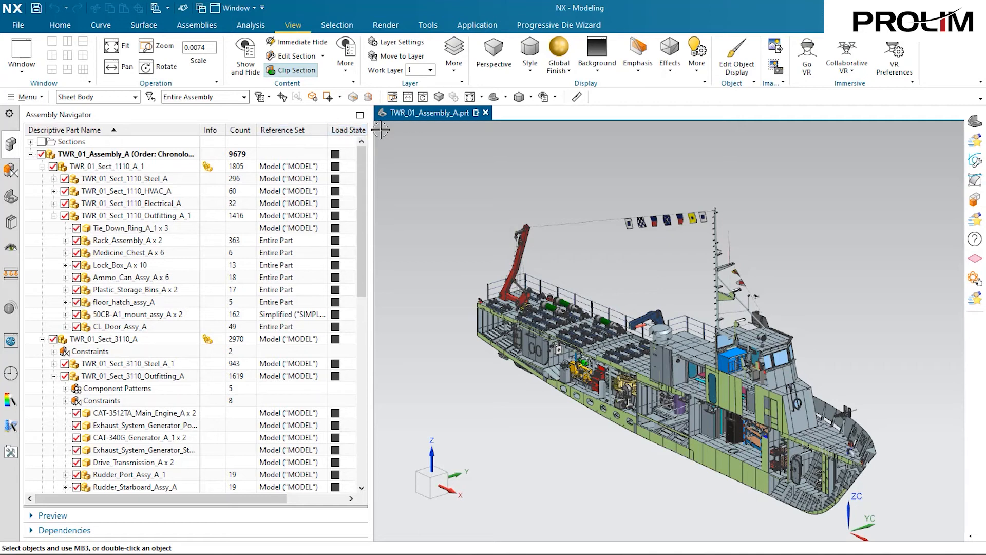
- Close TWR_01_Assembly_A.prt together with all its components
mouse_move(340, 162)
click(486, 112)
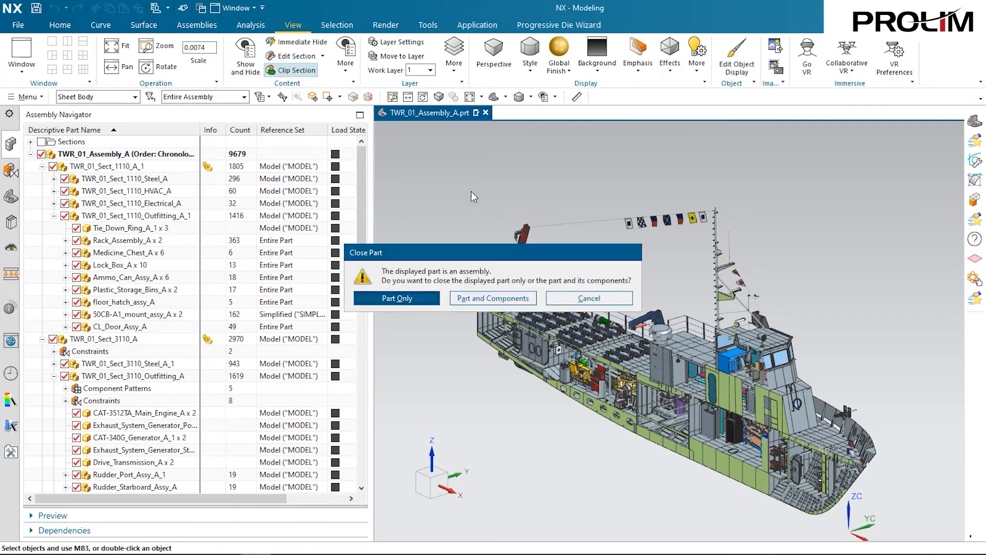
click(484, 299)
click(475, 322)
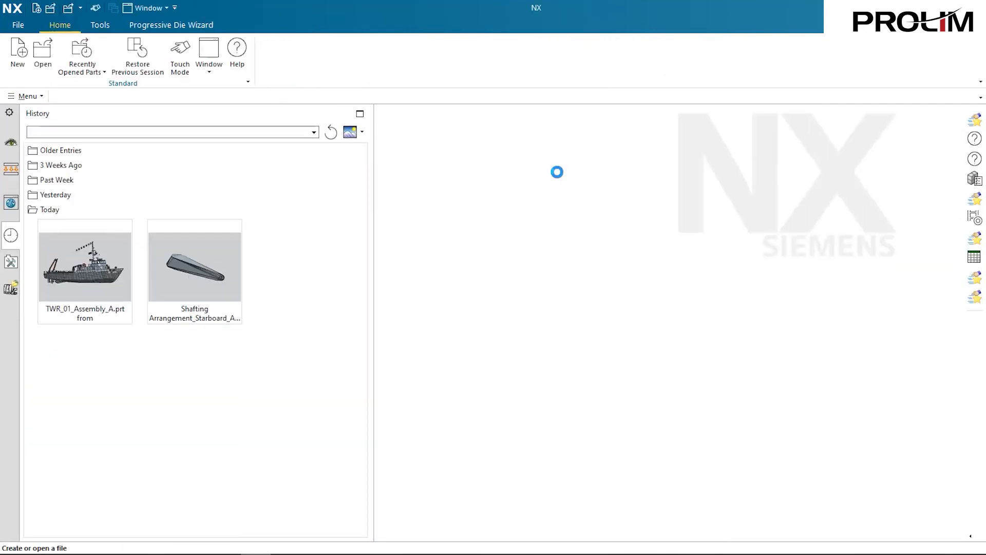
- Choose TWR_01_Assembly_A.prt for opening and set its load options to From Folder and Minimally Load - Lightweight Display
click(43, 51)
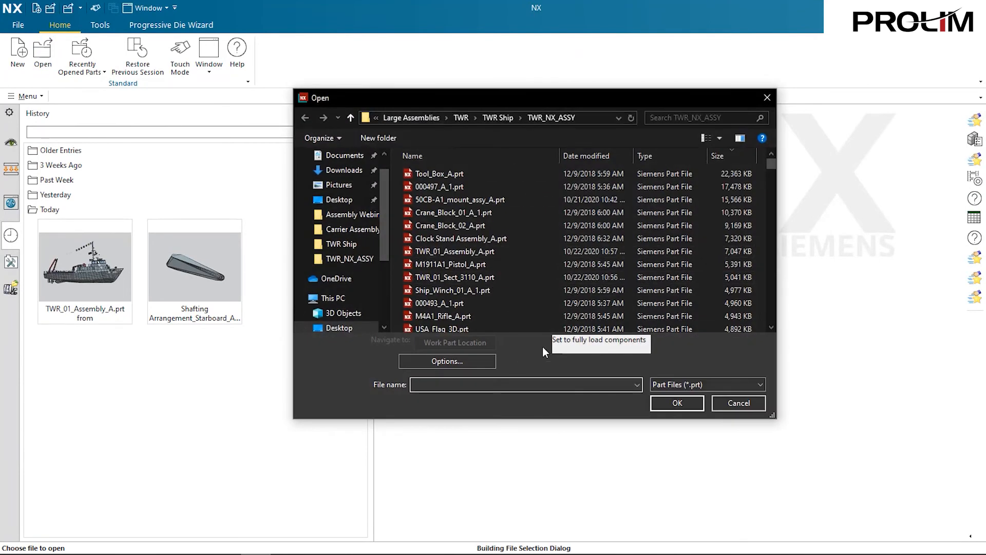
click(456, 252)
click(451, 361)
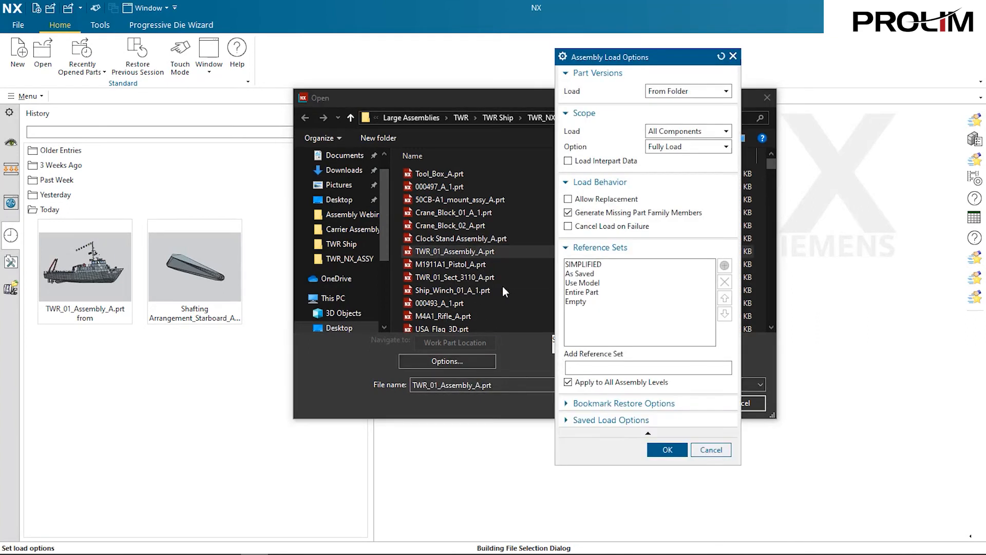
click(675, 97)
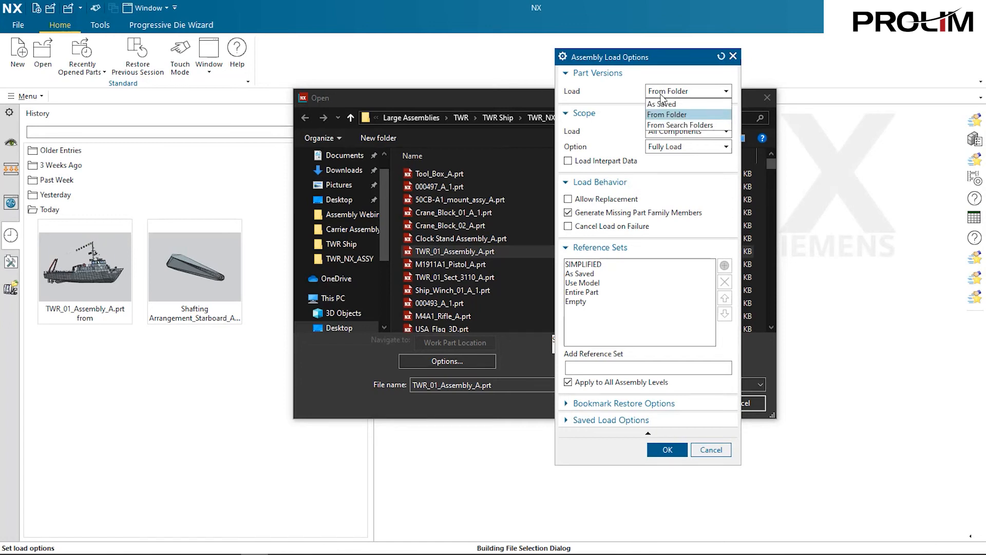
click(668, 112)
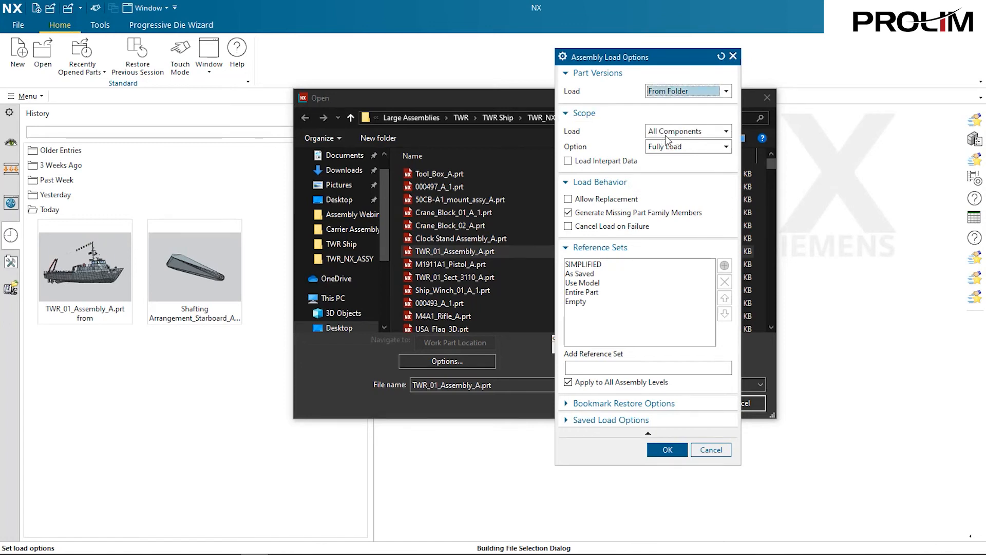
click(678, 149)
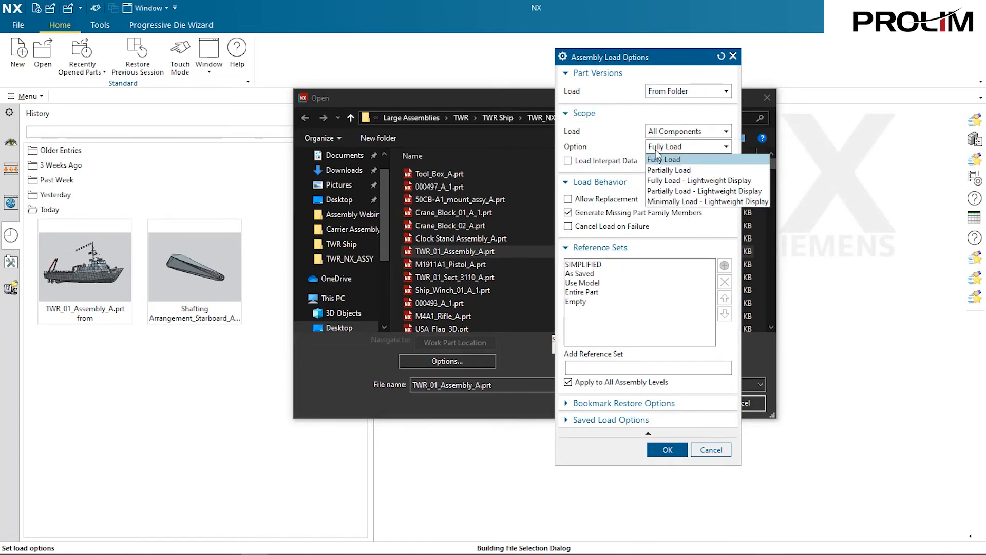
click(680, 203)
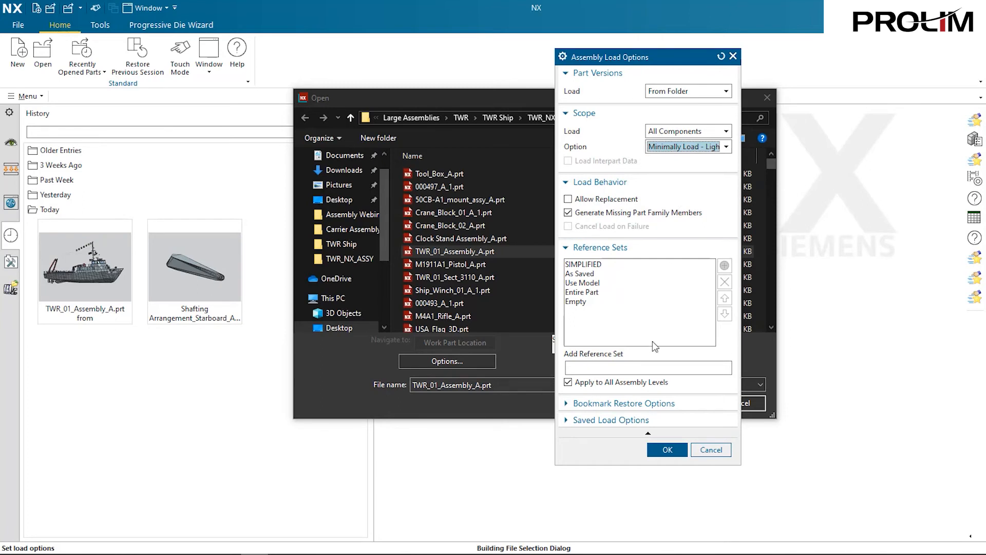
- Check that SIMPLIFIED leads the reference set order, expand the saved load options, accept the settings and open the assembly
click(578, 265)
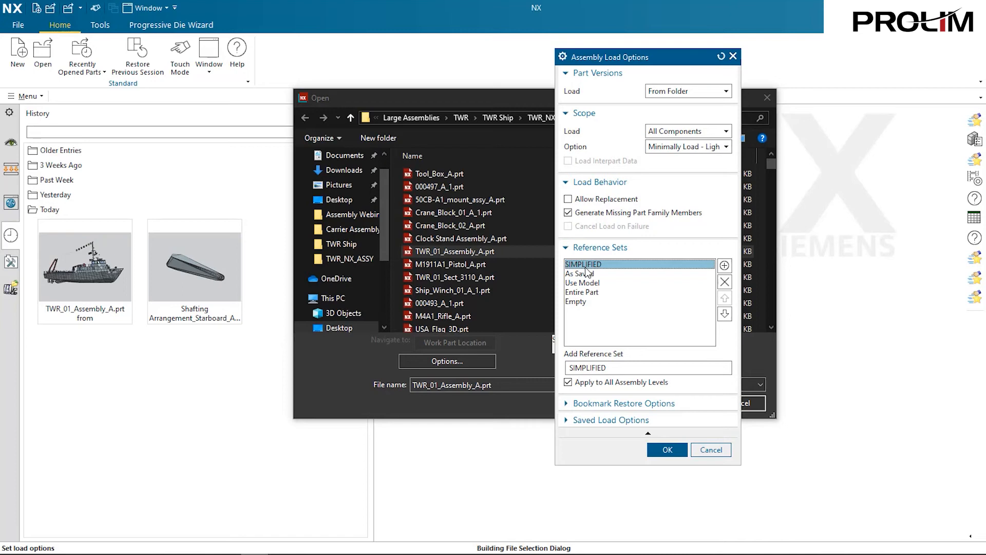
double_click(568, 365)
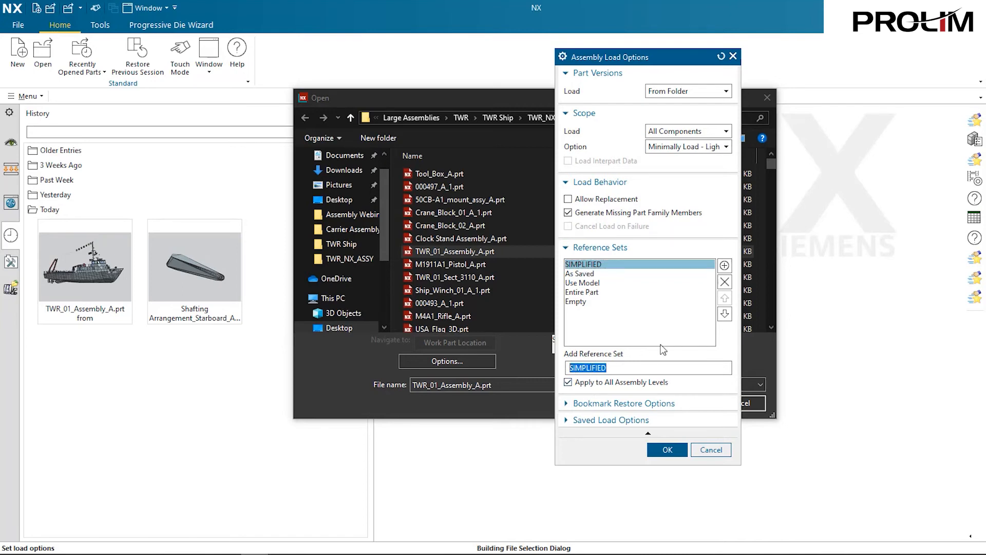
click(578, 406)
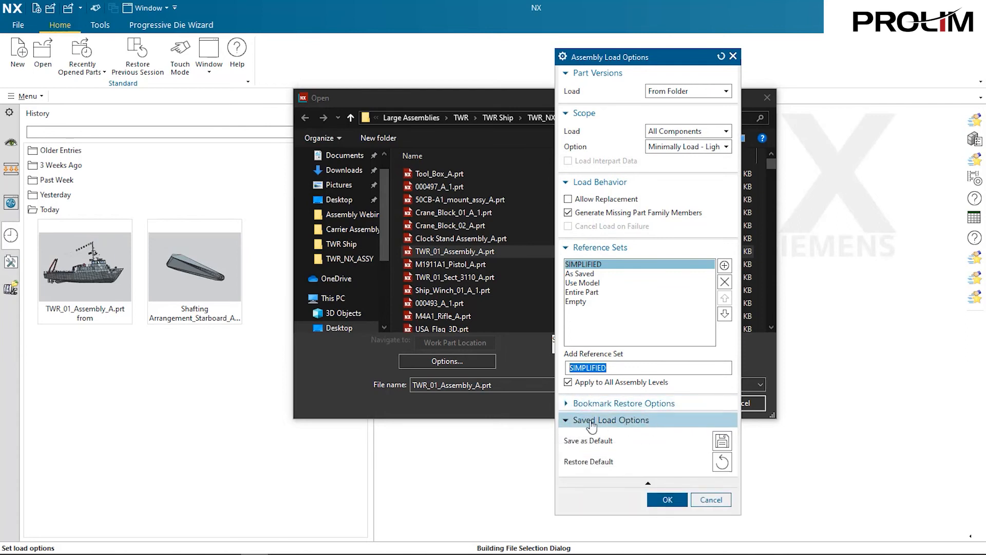
click(671, 493)
click(672, 402)
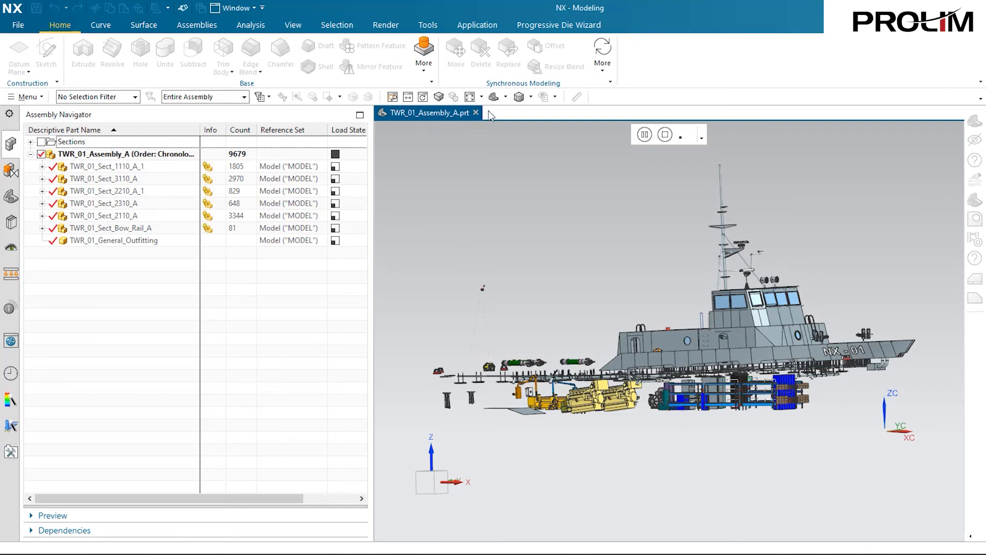
- Pause the assembly loading to inspect the partly loaded ship, resume loading, and orient the ship to the trimetric view
click(645, 136)
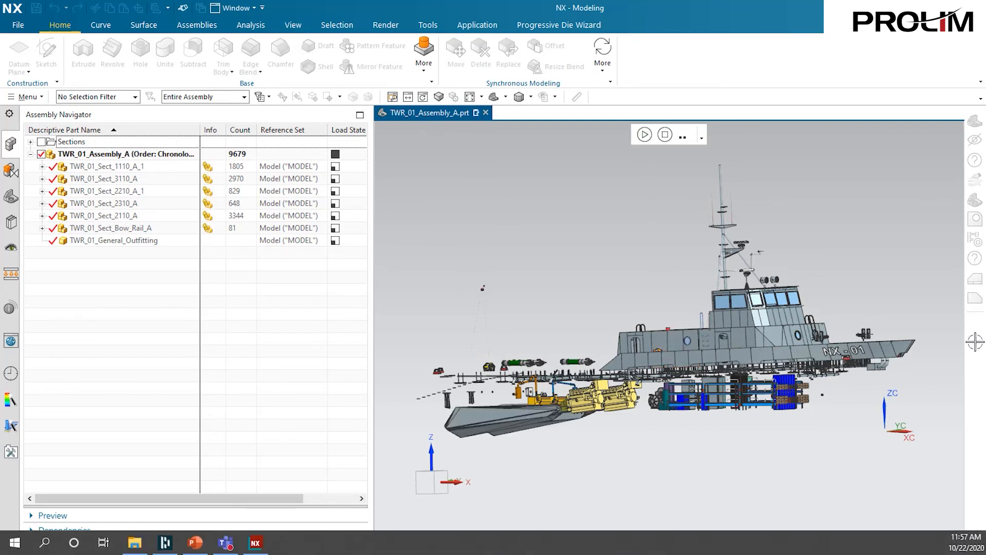
mouse_move(683, 406)
middle_down()
mouse_move(670, 426)
mouse_move(672, 411)
middle_up()
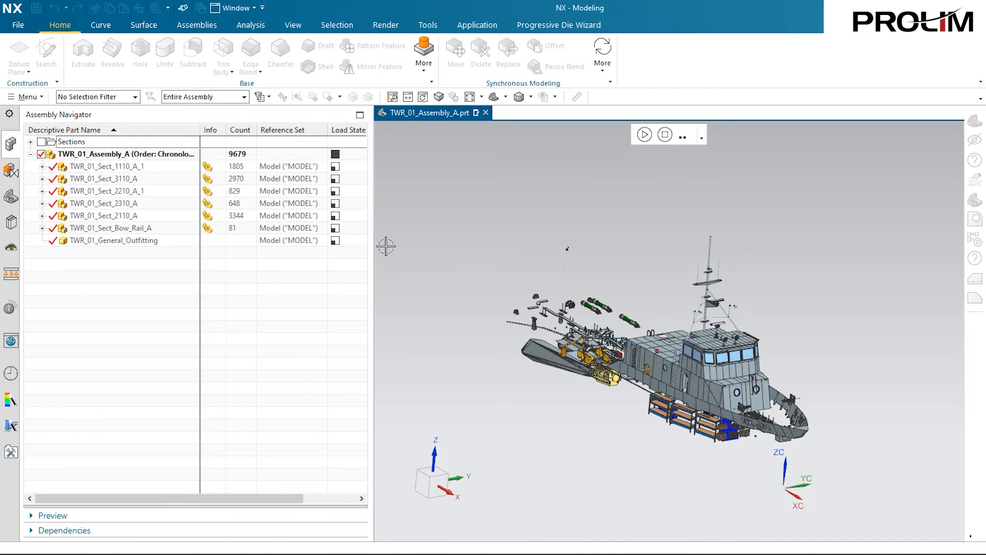
middle_drag(750, 421, 721, 380)
click(645, 135)
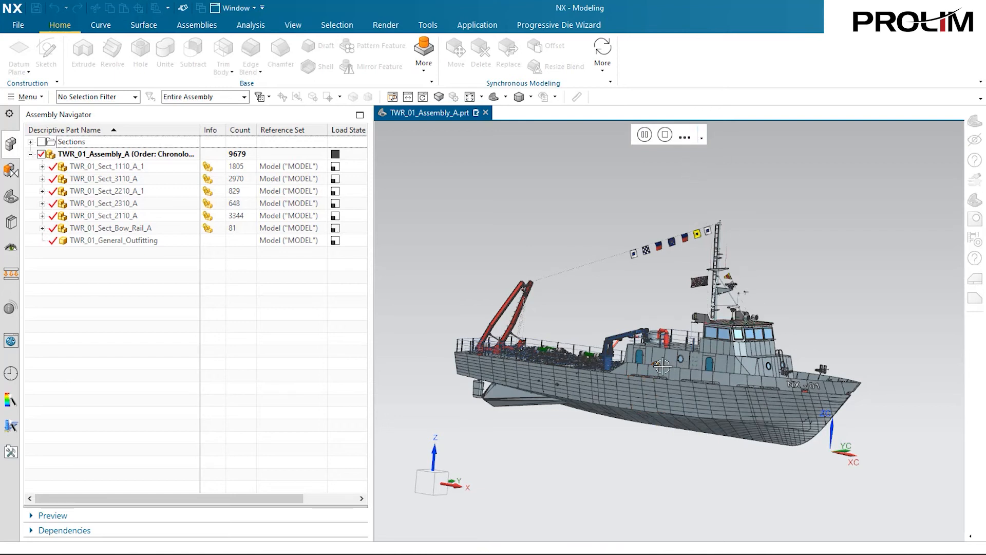
click(494, 97)
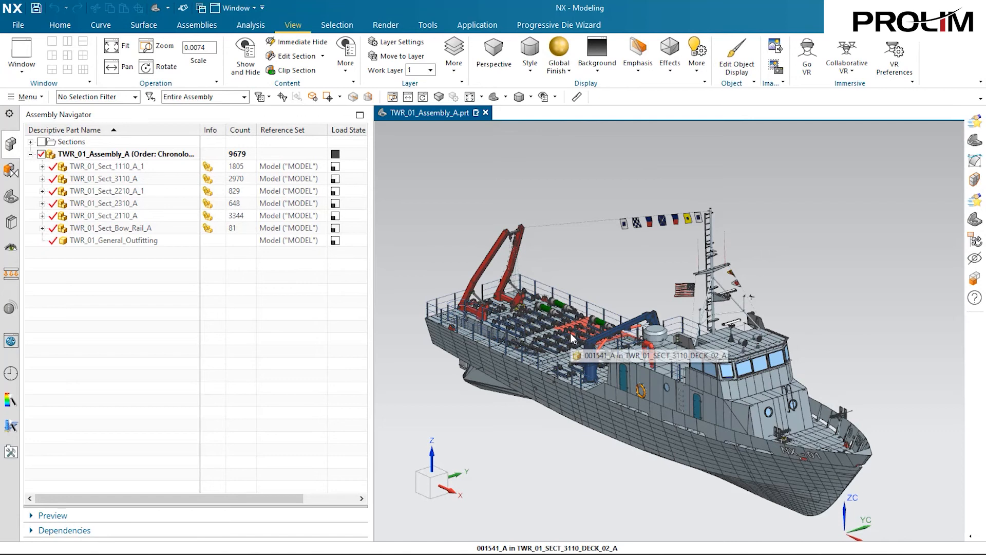
- Expand TWR_01_Sect_3110_A and its outfitting assembly, then highlight the starboard shafting arrangement to examine its reference set
middle_drag(590, 368, 655, 355)
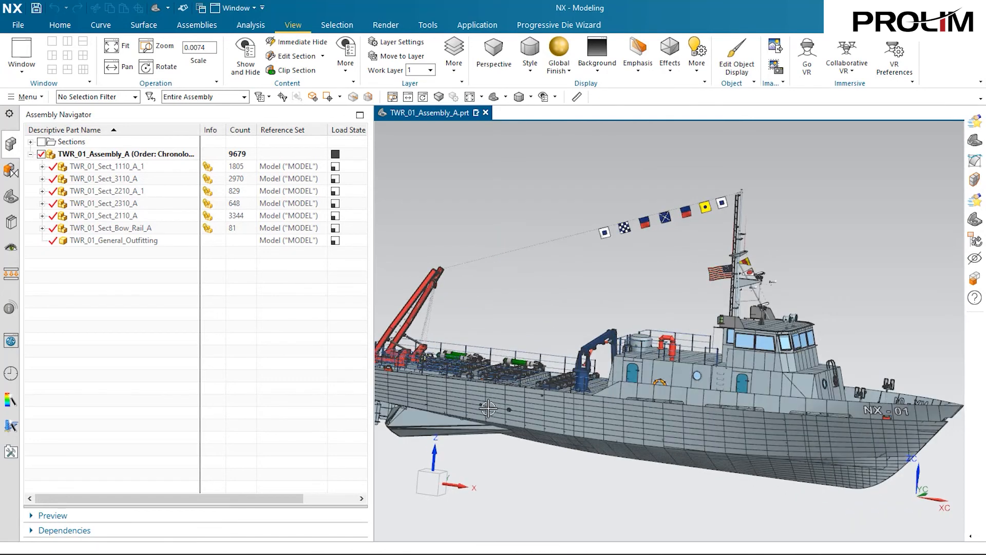
shift+middle_drag(497, 410, 563, 369)
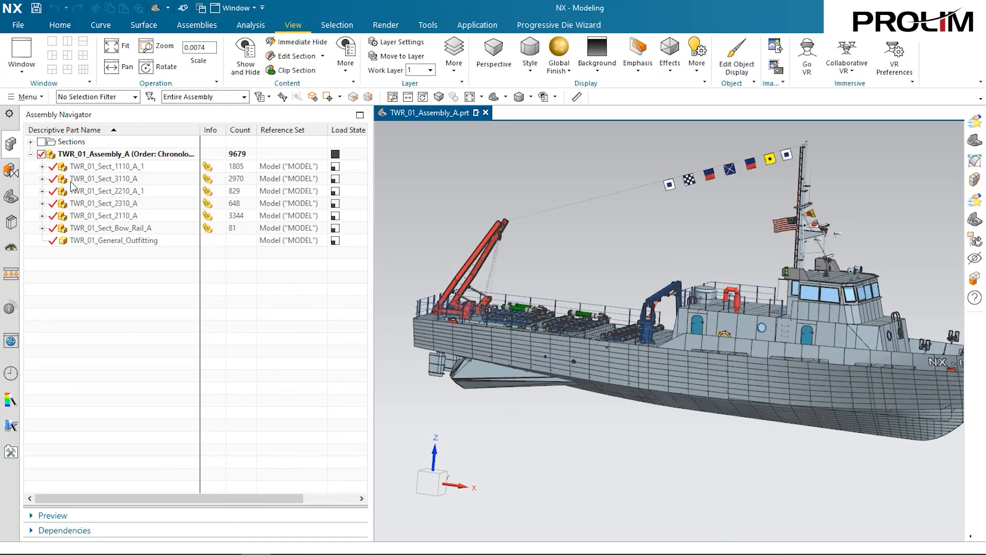
click(43, 178)
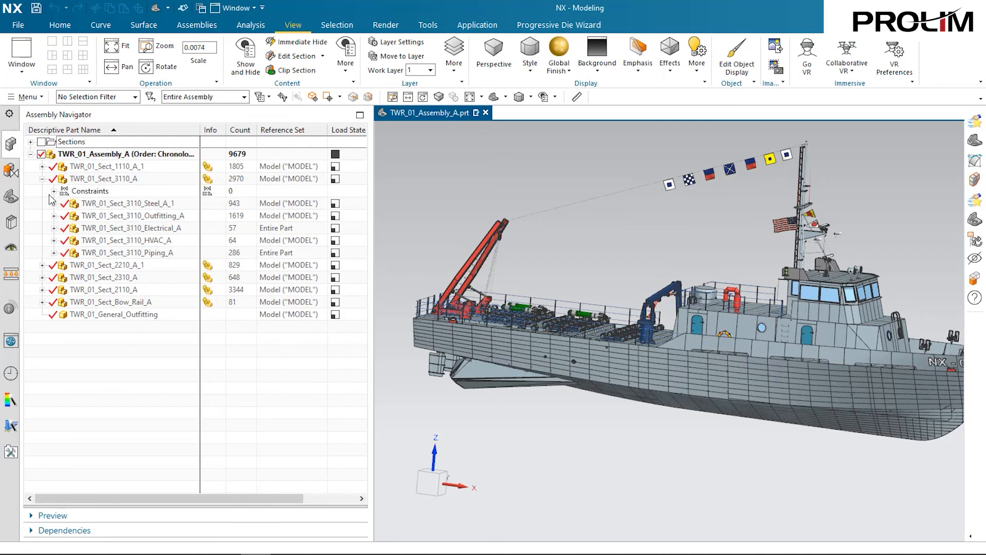
click(54, 216)
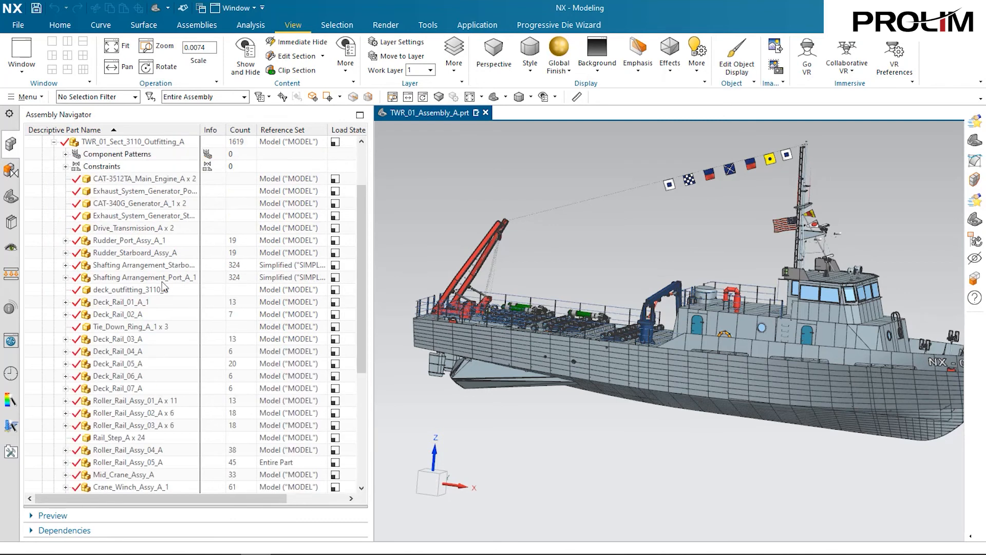
click(294, 263)
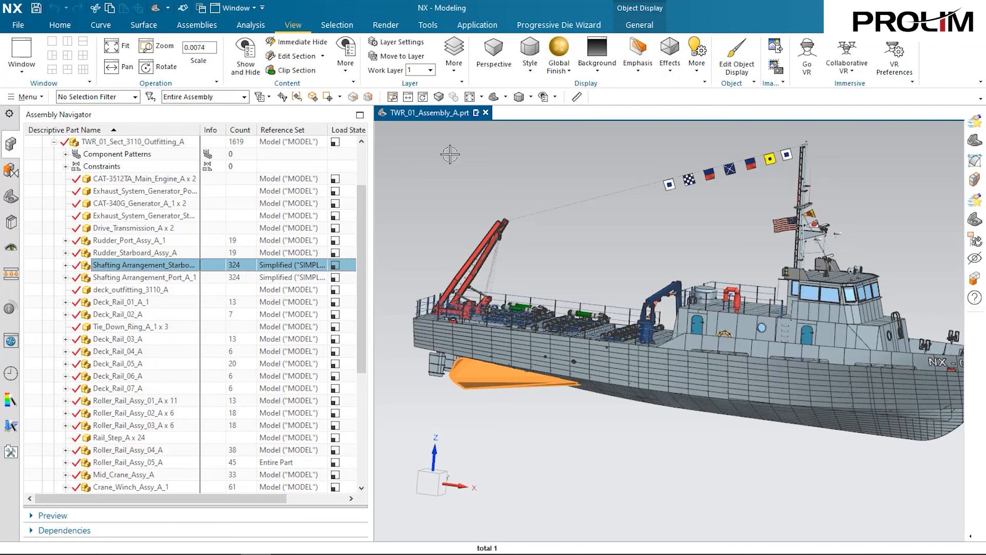
click(495, 97)
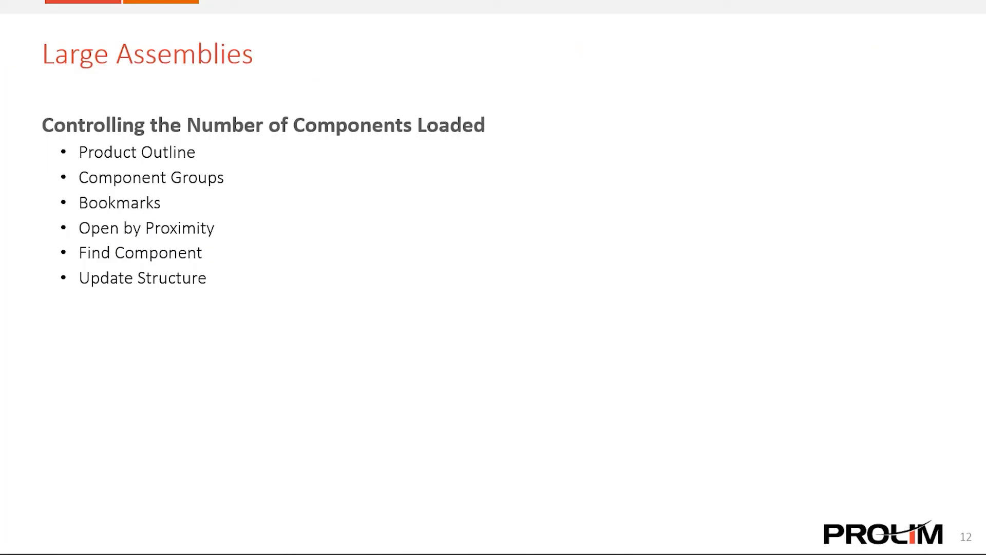